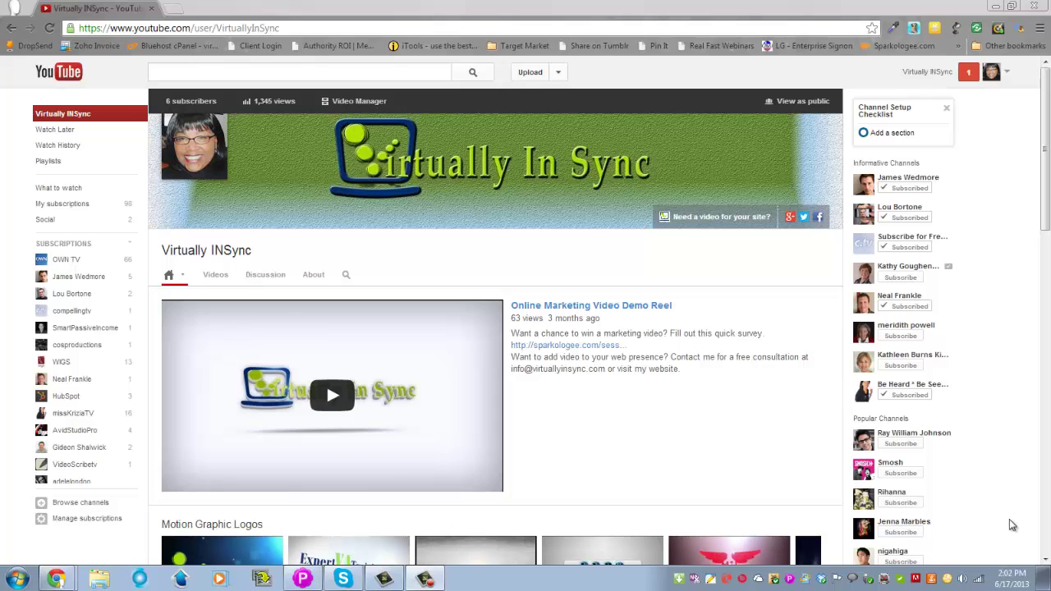
Open the Upload creator list and the account avatar menu to reach Channel Settings > Features
click(560, 73)
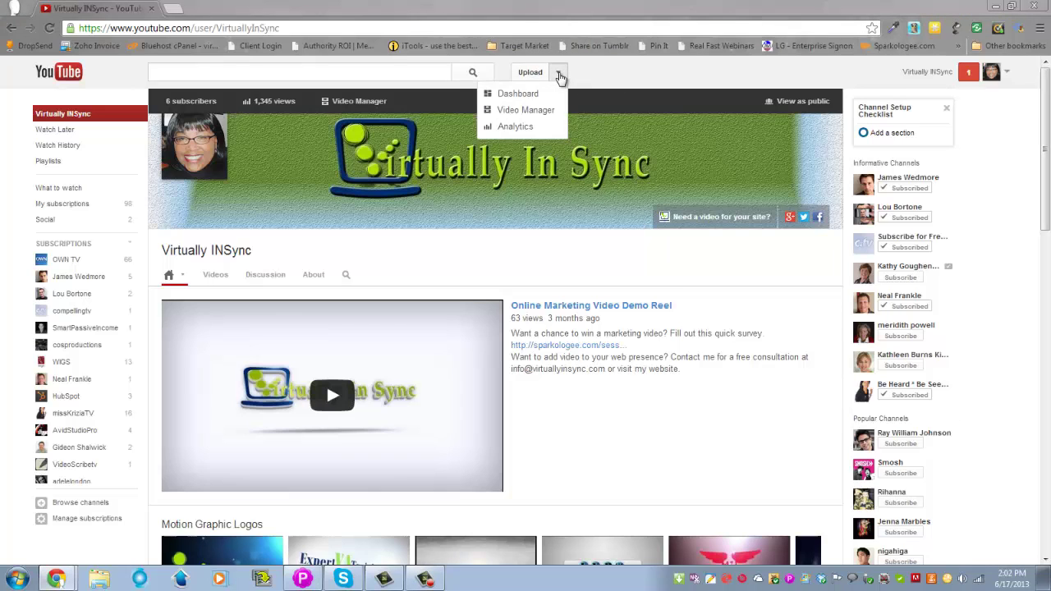
click(1008, 76)
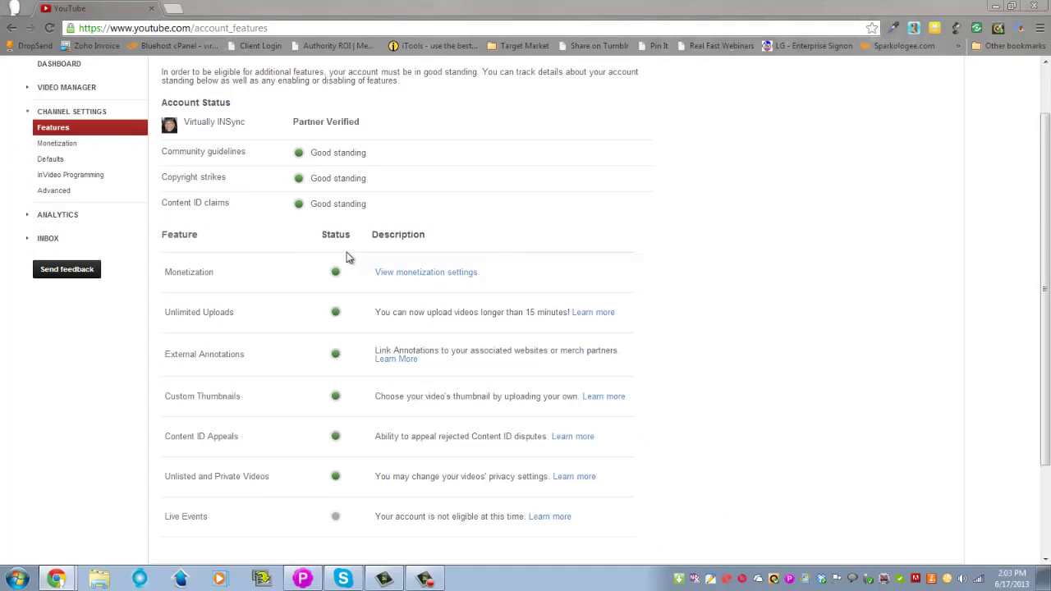
scroll(452, 279, down, 1)
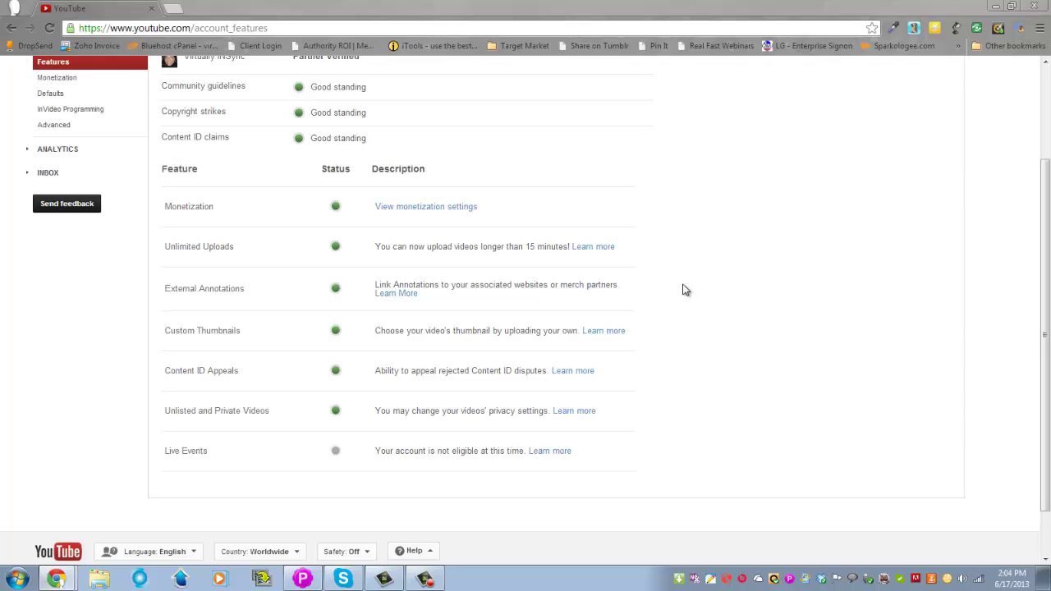
scroll(686, 290, up, 2)
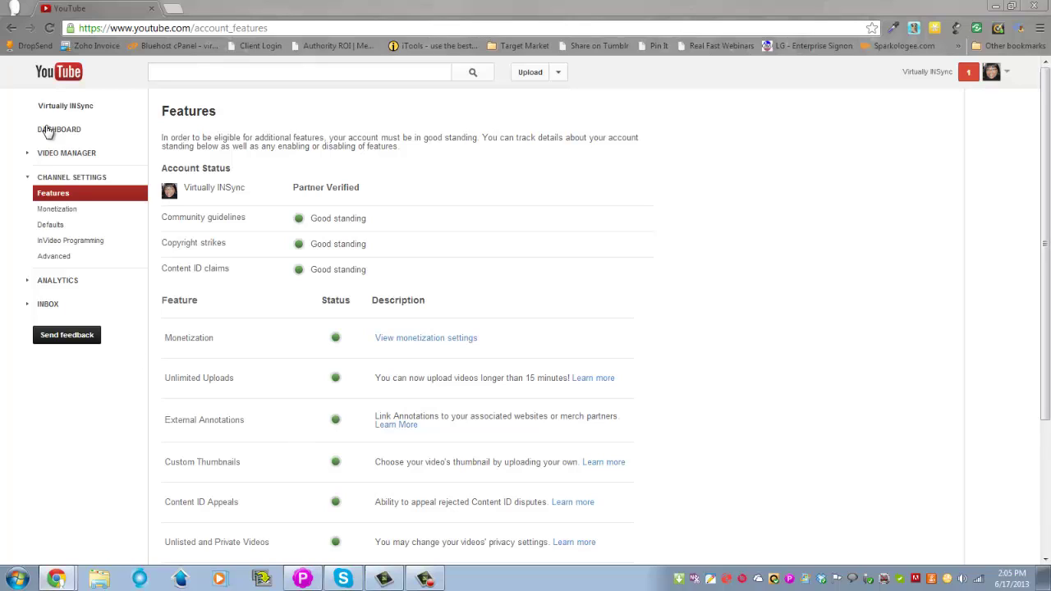
In Video Manager, choose Annotations from the Edit dropdown of Complete CTA and Outro
click(66, 156)
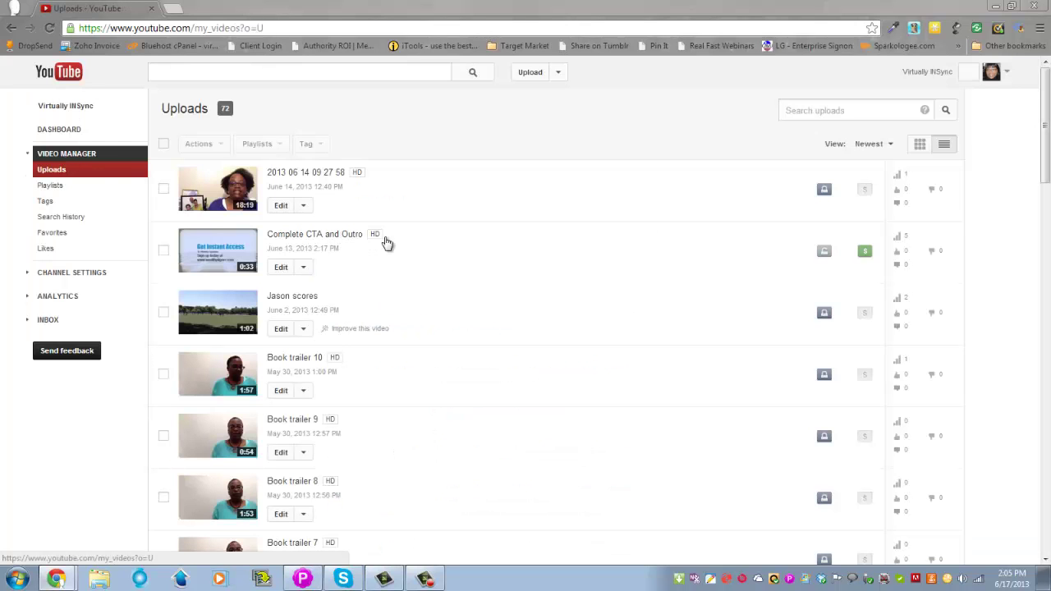
scroll(398, 273, down, 2)
scroll(396, 274, down, 2)
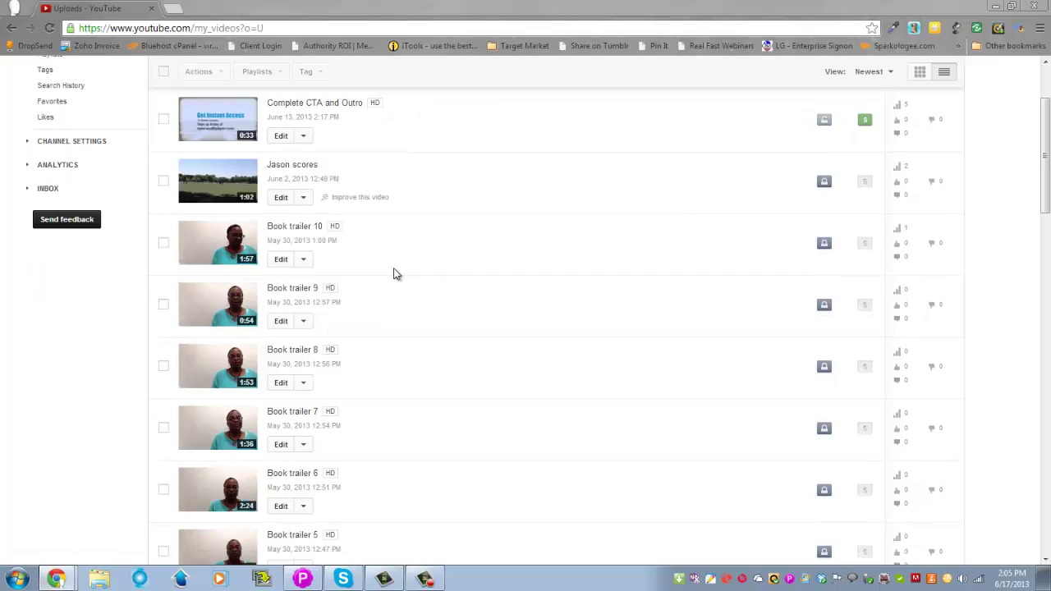
scroll(340, 240, up, 4)
click(316, 328)
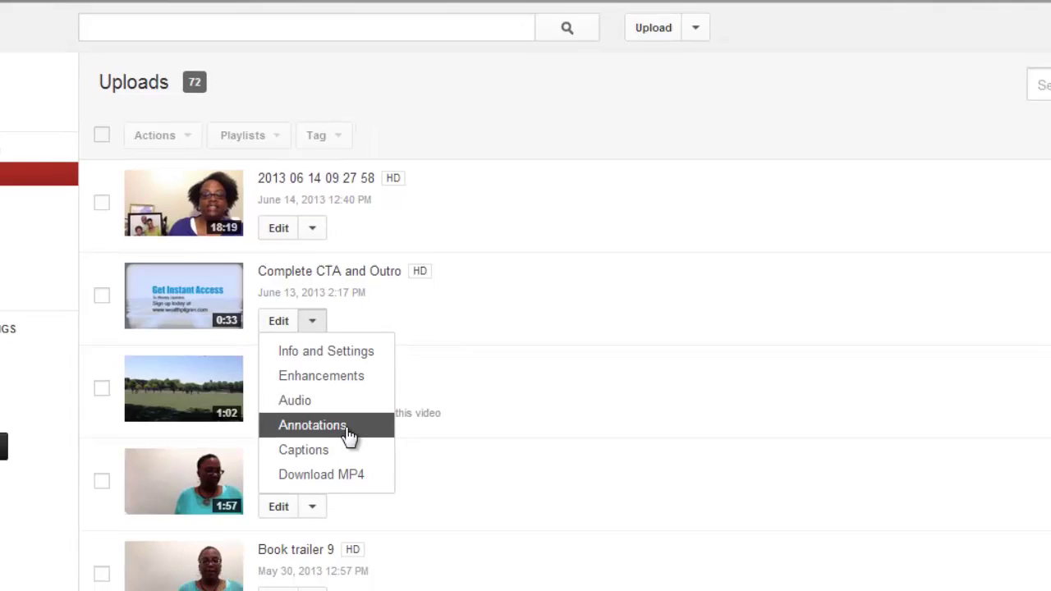
click(351, 448)
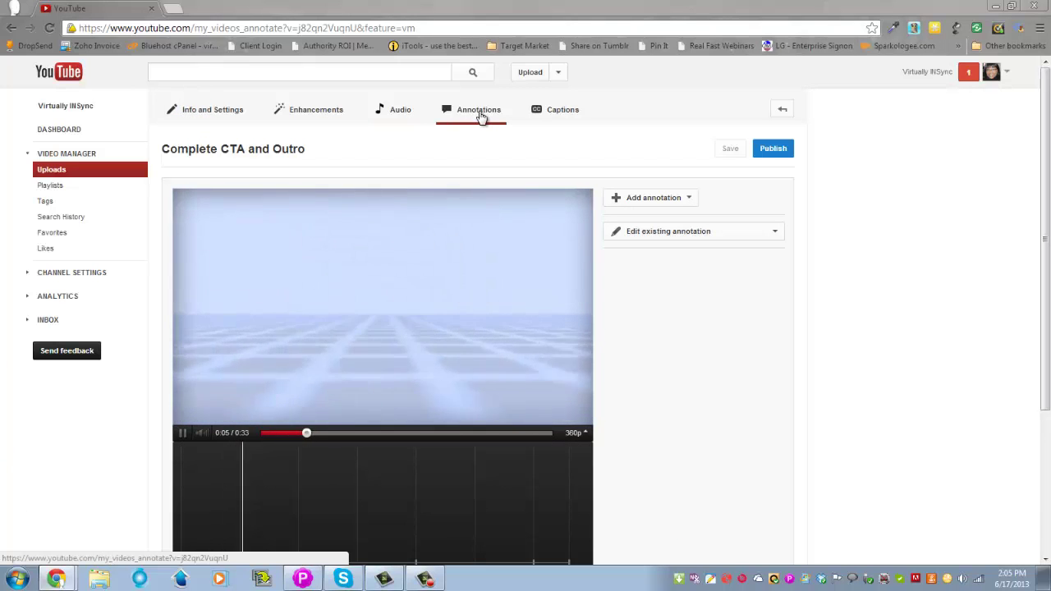
Play and scrub through the video, then show the Add annotation type list
click(182, 433)
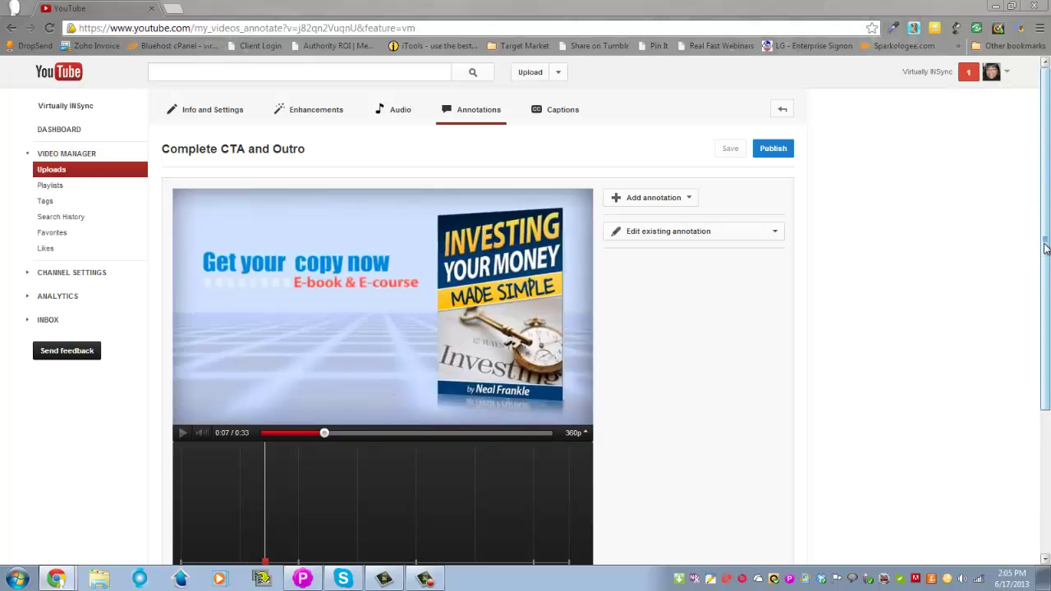
drag(1046, 246, 1047, 326)
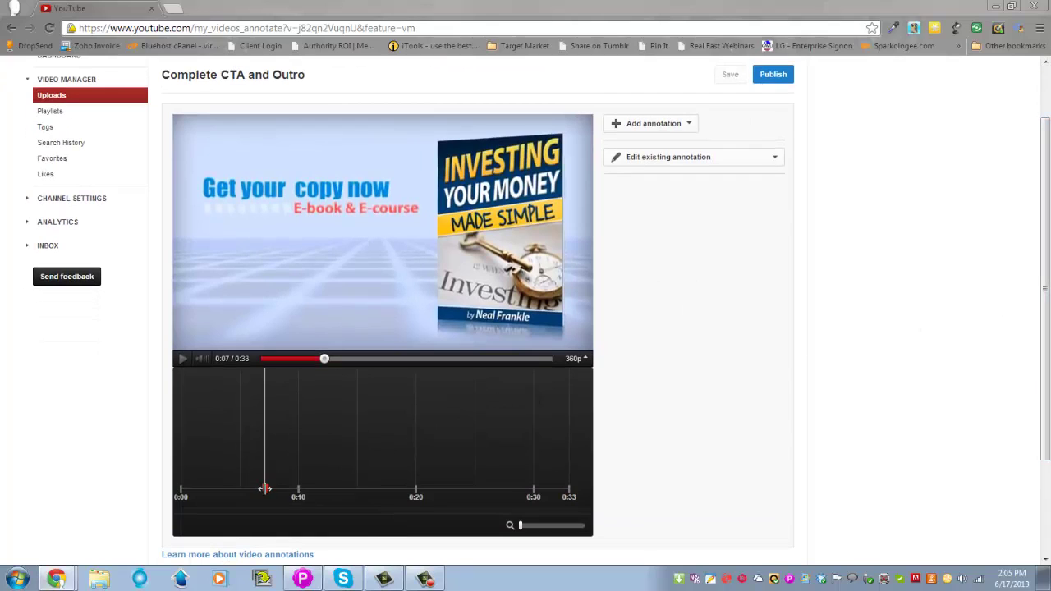
drag(224, 488, 507, 488)
mouse_move(405, 473)
mouse_down()
mouse_move(138, 481)
mouse_move(448, 486)
mouse_move(155, 481)
mouse_up()
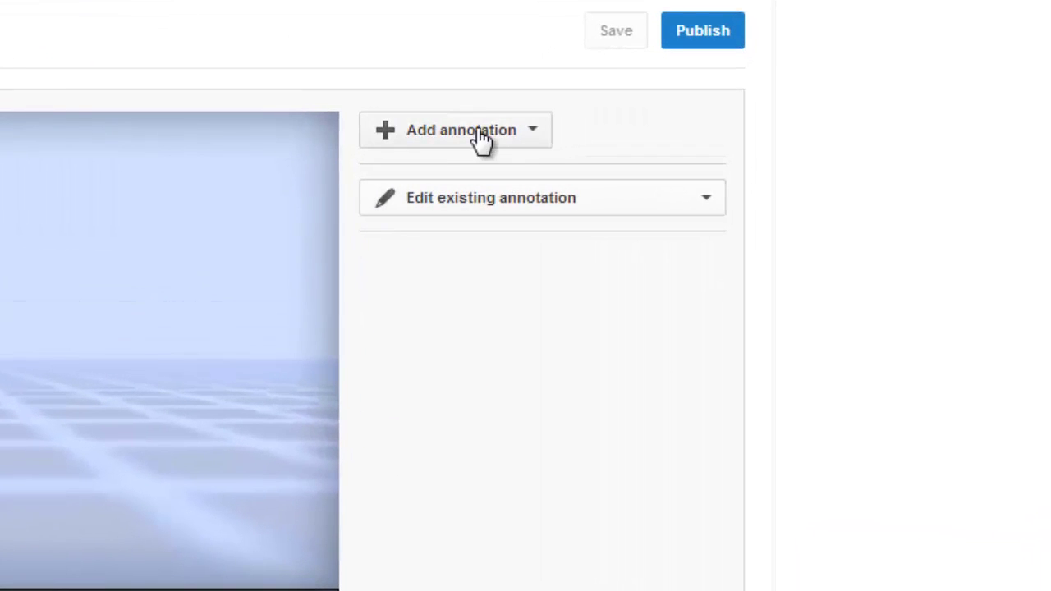
click(535, 139)
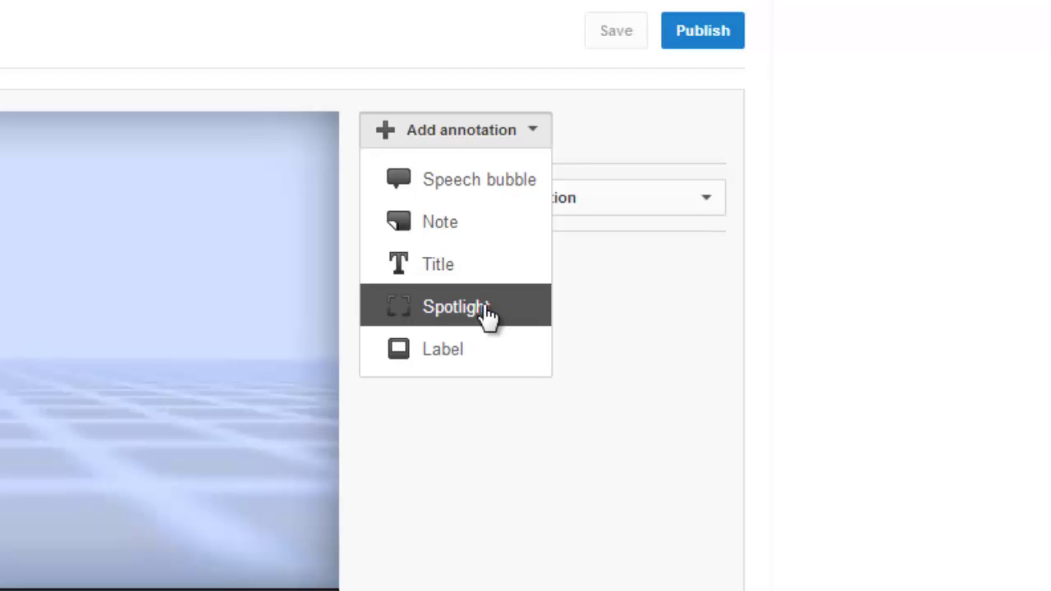
Add a blue Spotlight annotation and move the playhead to about 0:05
click(488, 312)
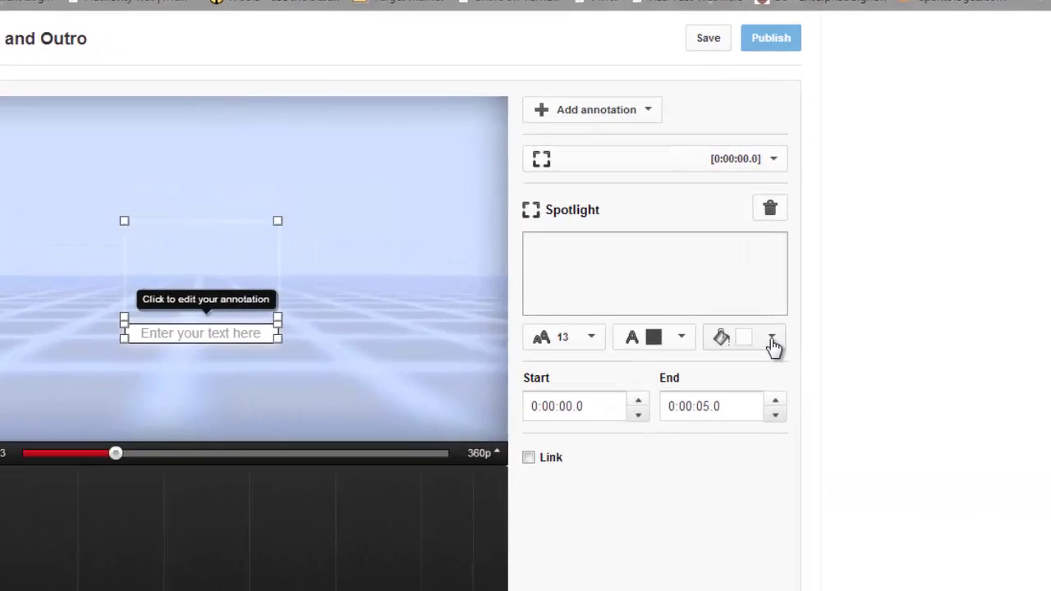
click(774, 279)
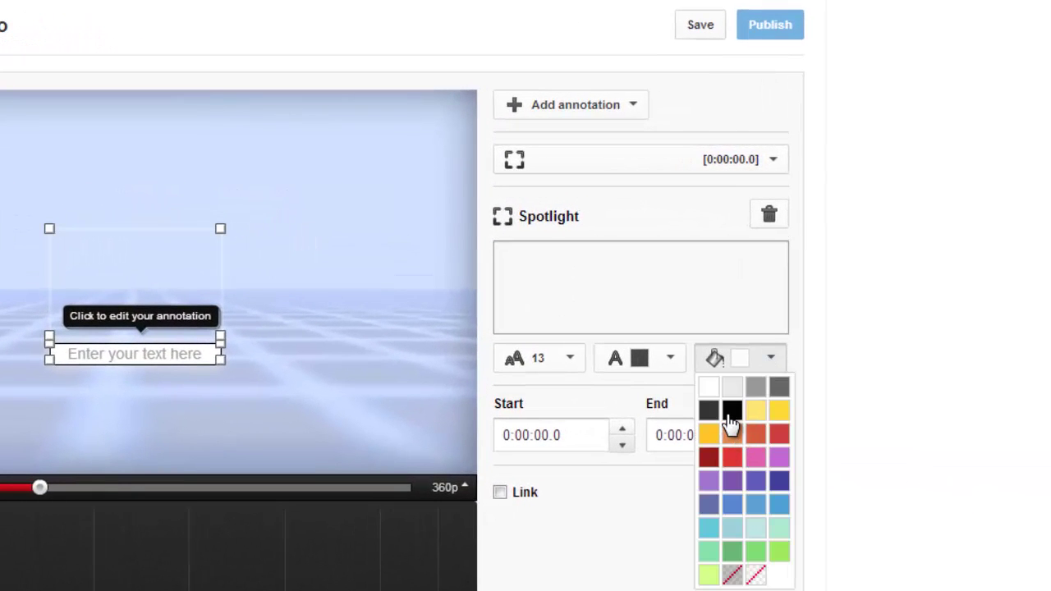
click(732, 409)
click(776, 367)
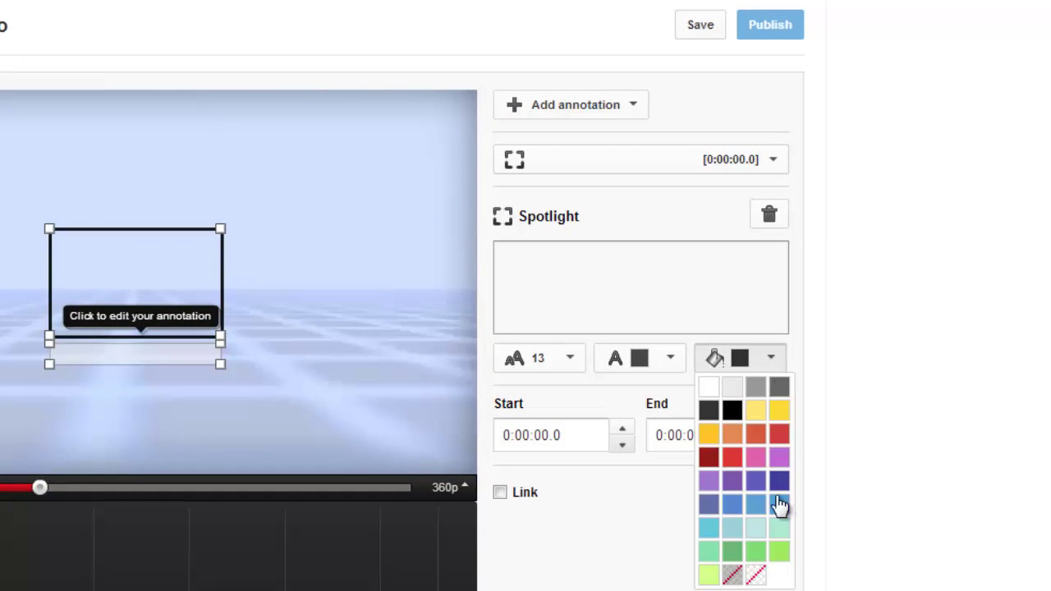
click(781, 488)
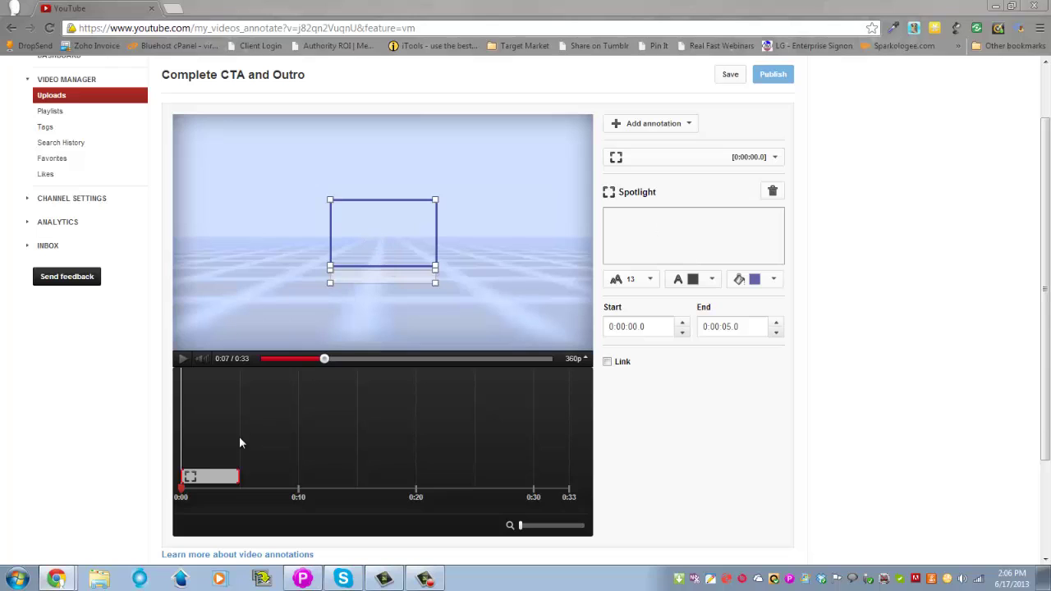
drag(181, 490, 267, 490)
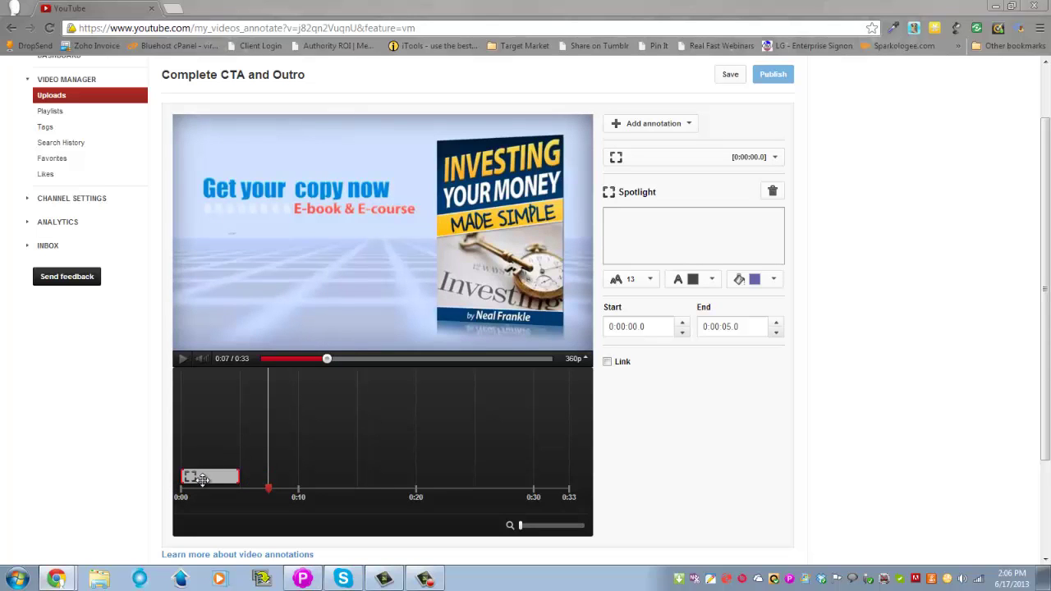
Time the spotlight 0:00:00.2–0:00:33.0 and fit its box over 'Get your copy now'
drag(202, 479, 568, 475)
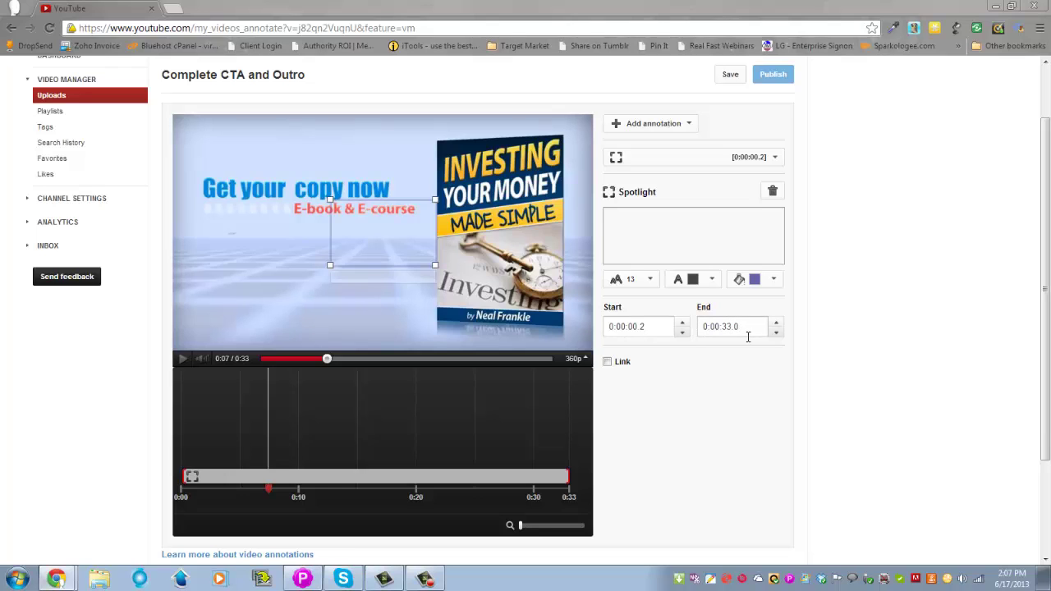
mouse_move(398, 263)
mouse_down()
mouse_move(433, 238)
mouse_move(411, 234)
mouse_move(435, 202)
mouse_move(220, 230)
mouse_up()
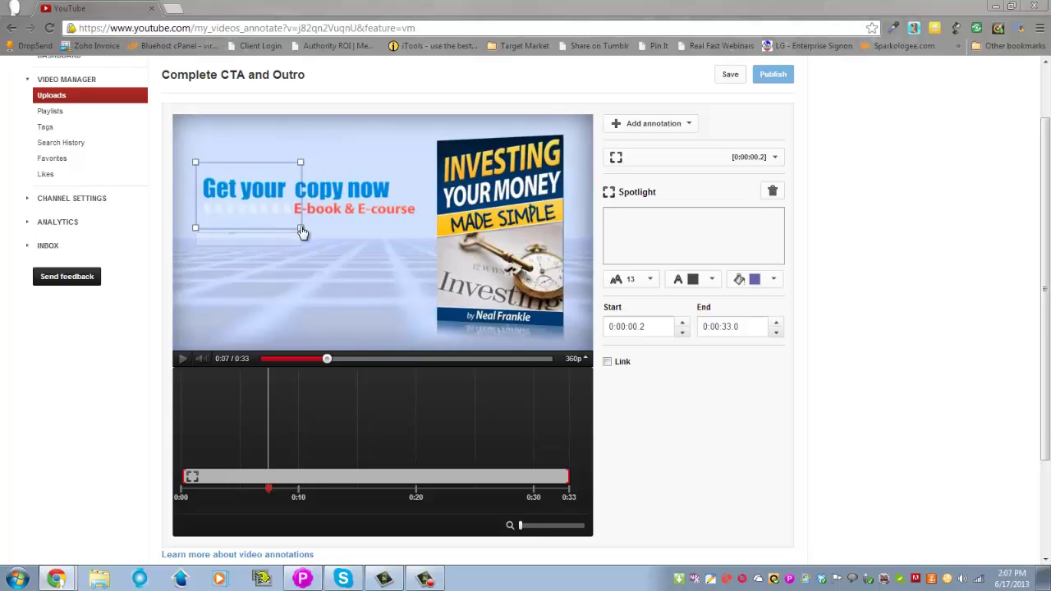
drag(302, 232, 420, 238)
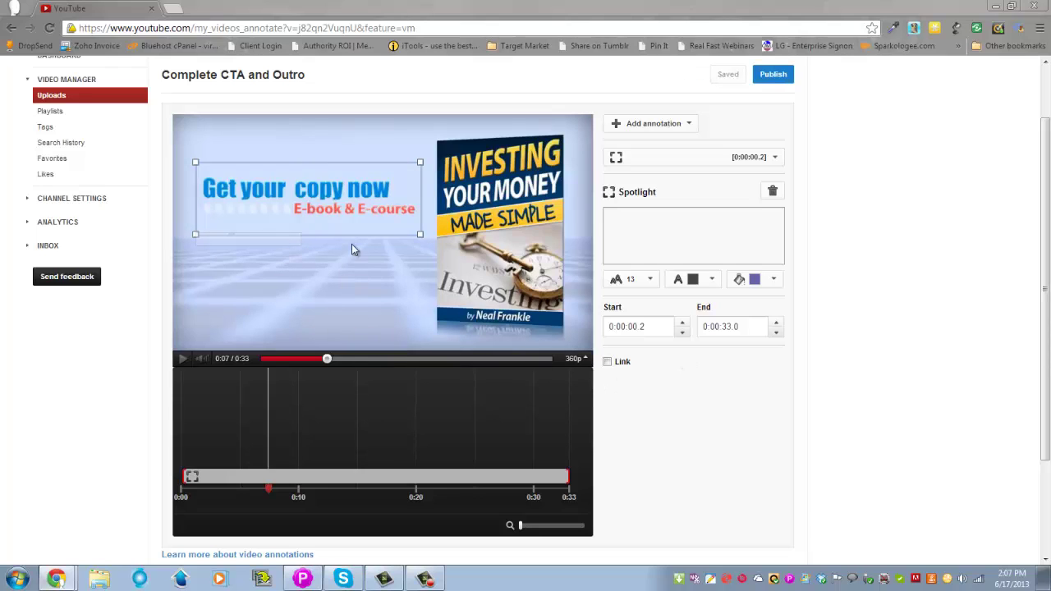
click(200, 237)
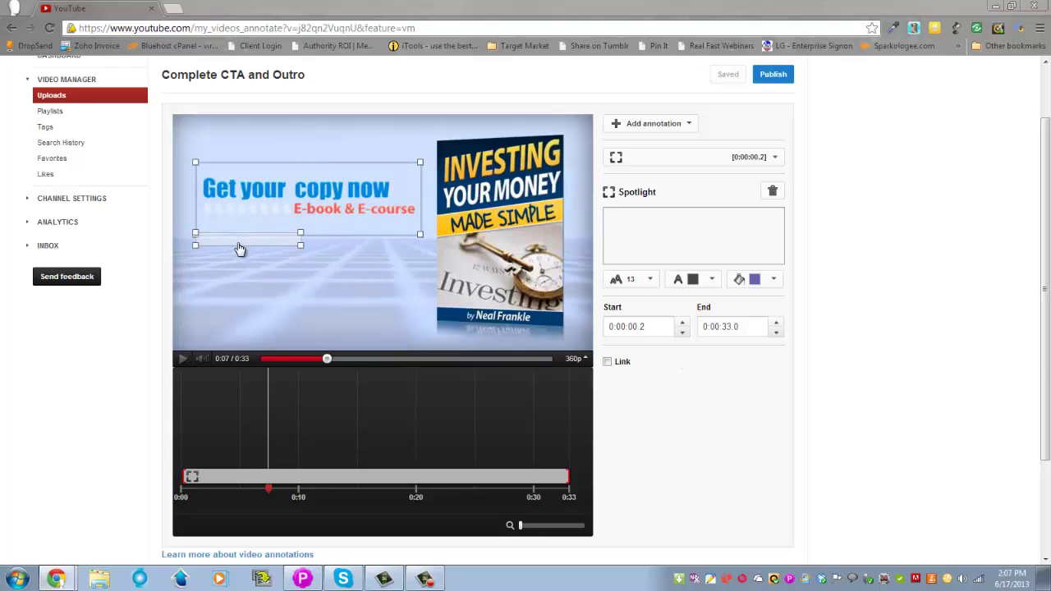
drag(241, 248, 270, 249)
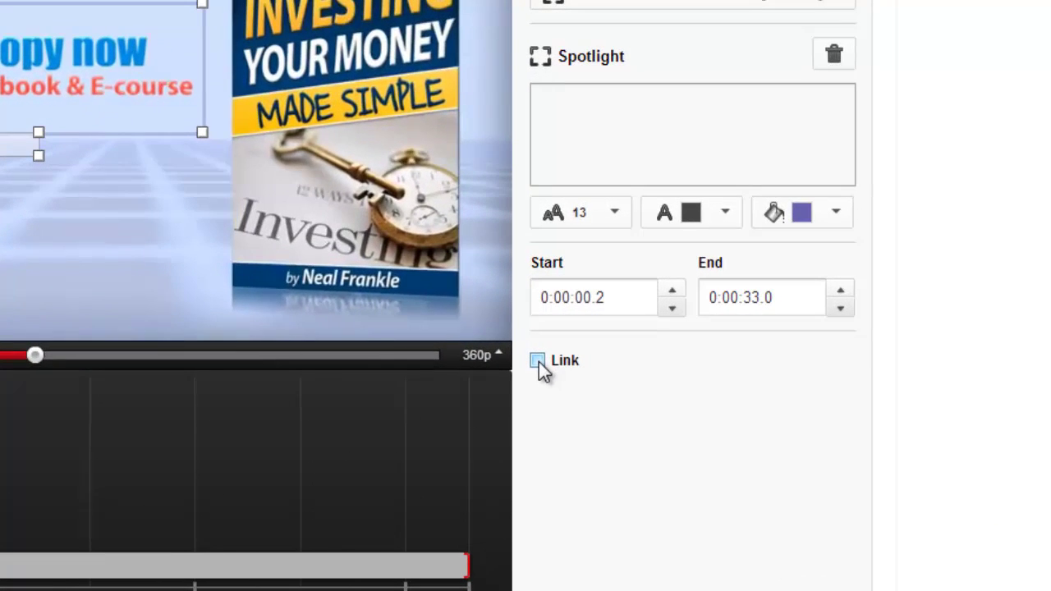
click(537, 361)
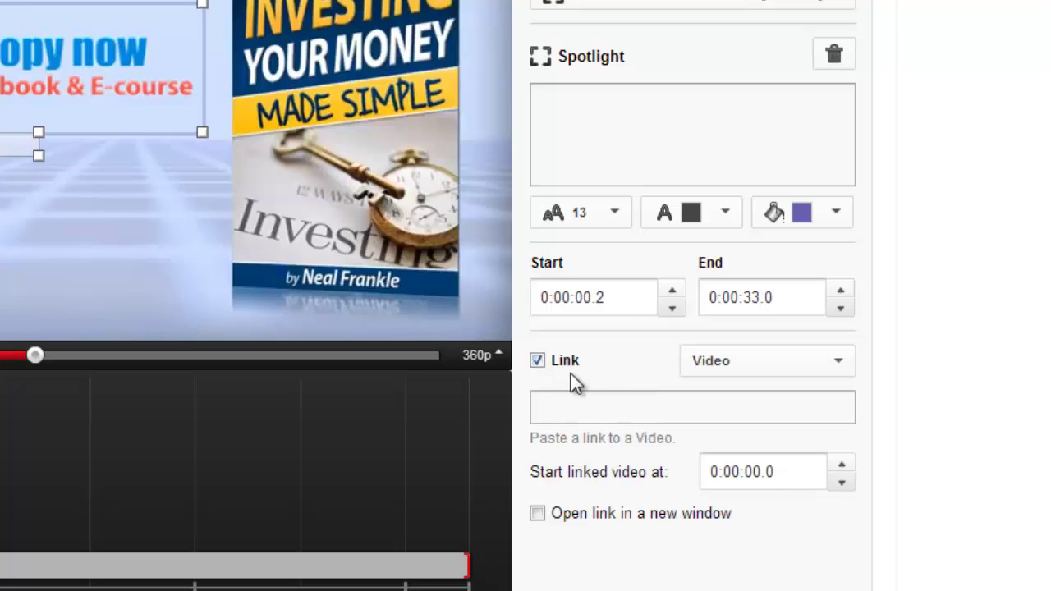
click(841, 371)
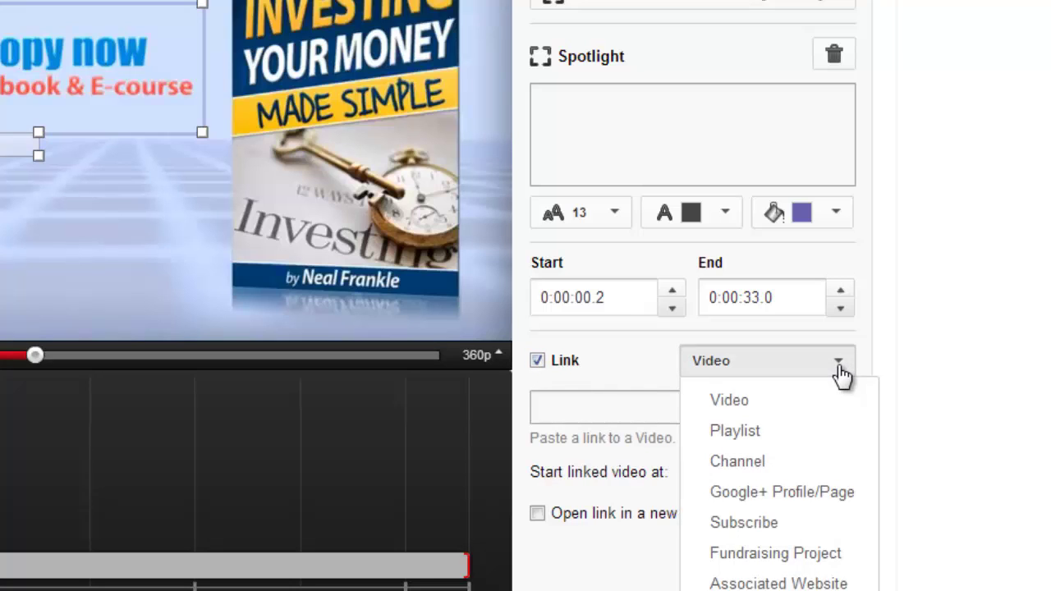
click(836, 581)
click(634, 407)
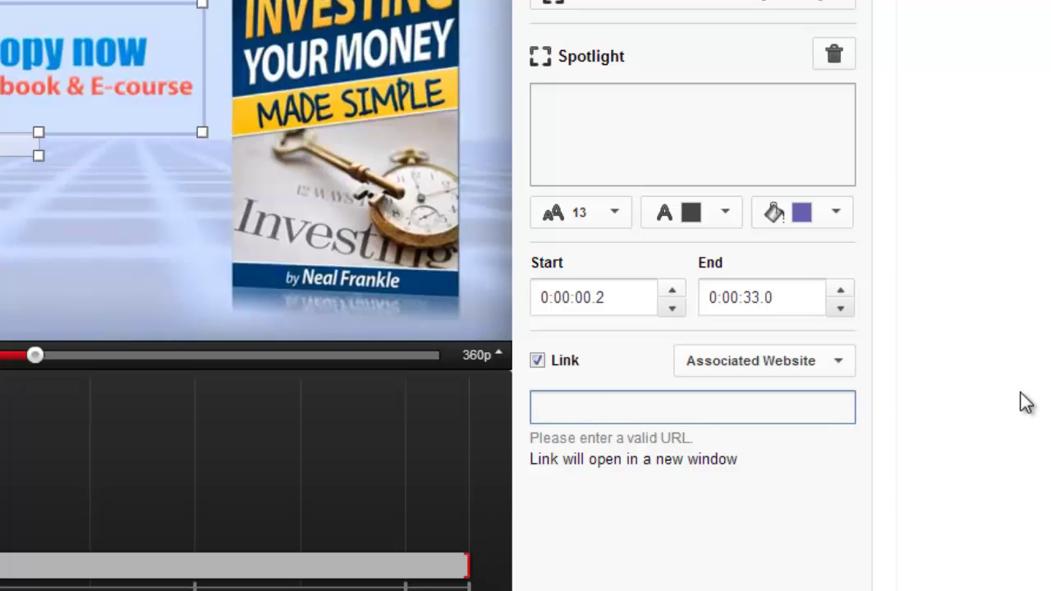
text(http)
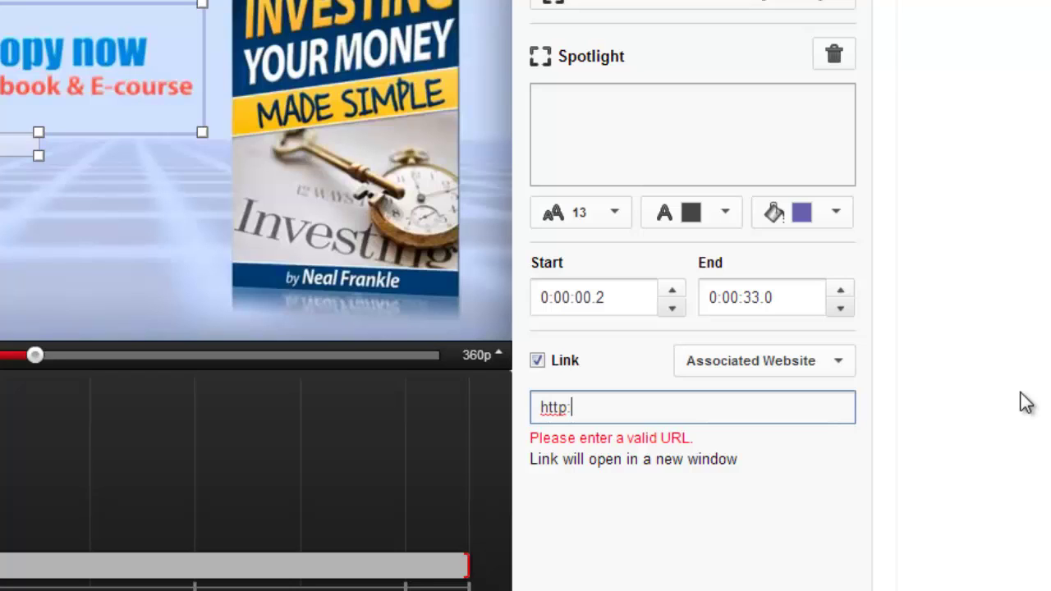
text(://www.vir)
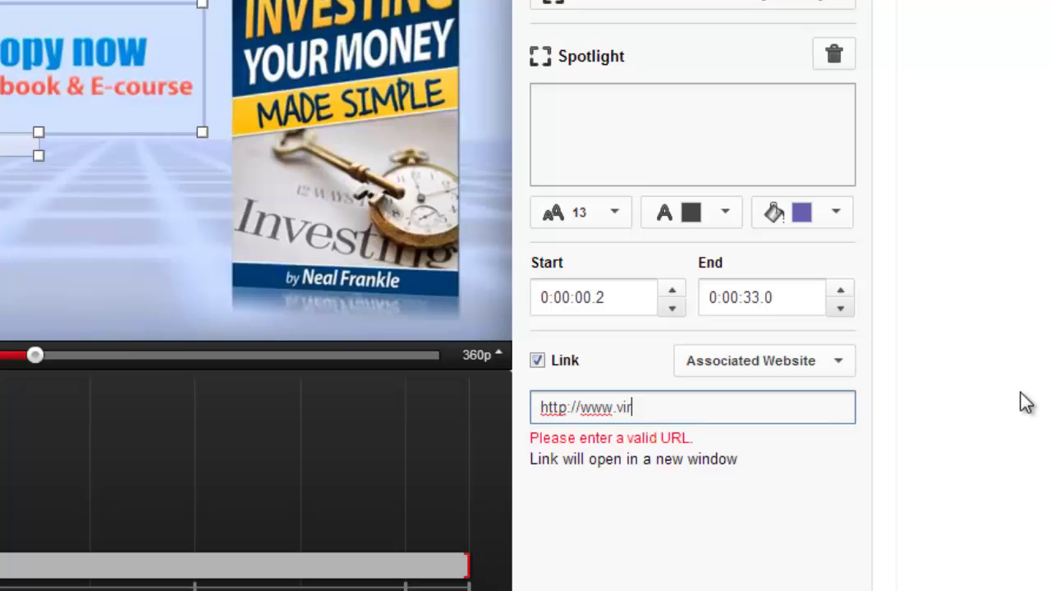
text(tuallyinsync.com)
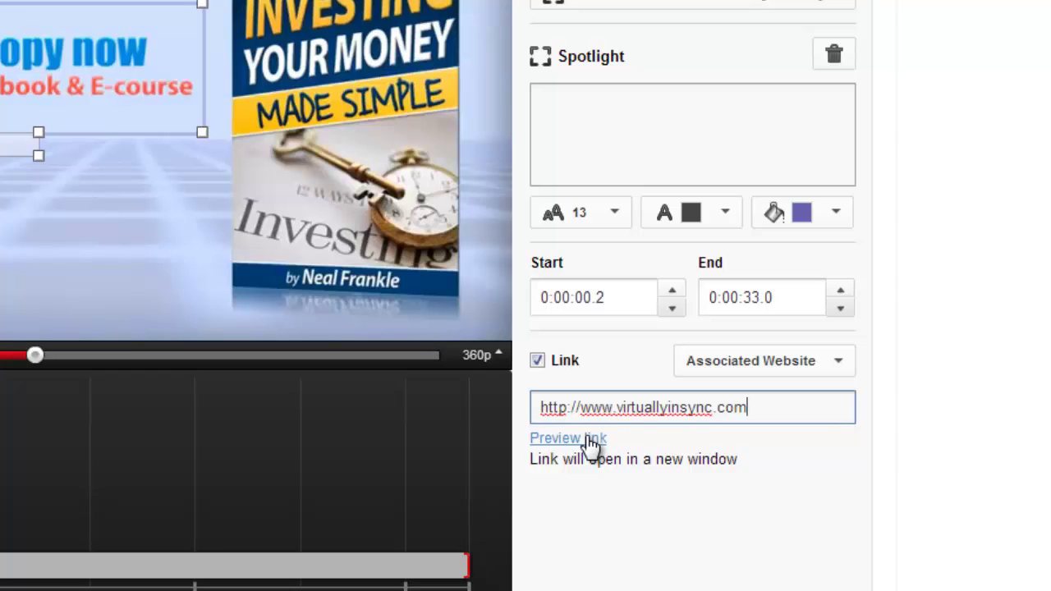
key(BackSpace)
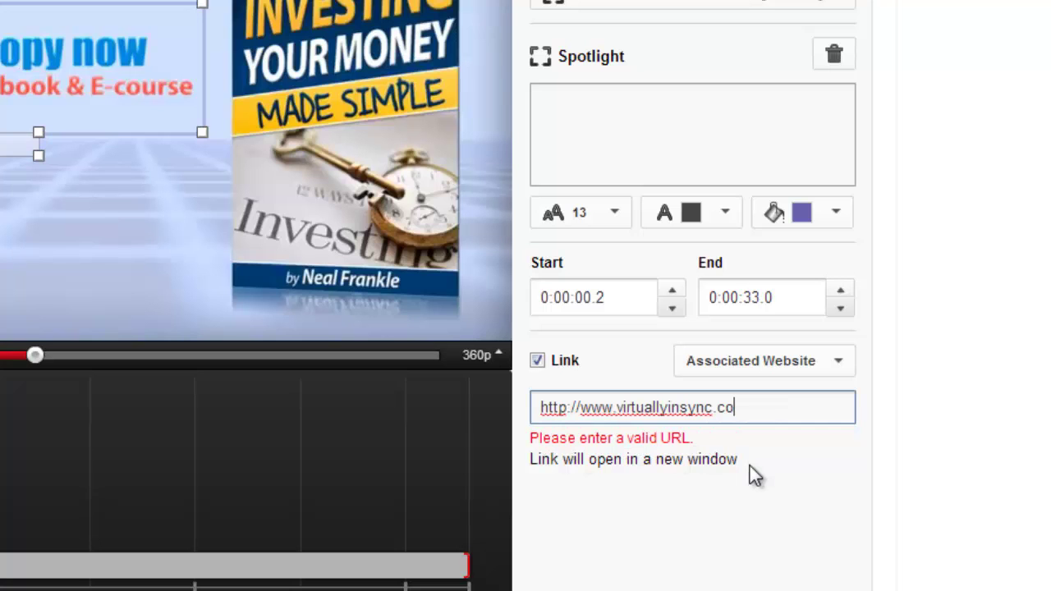
text(m)
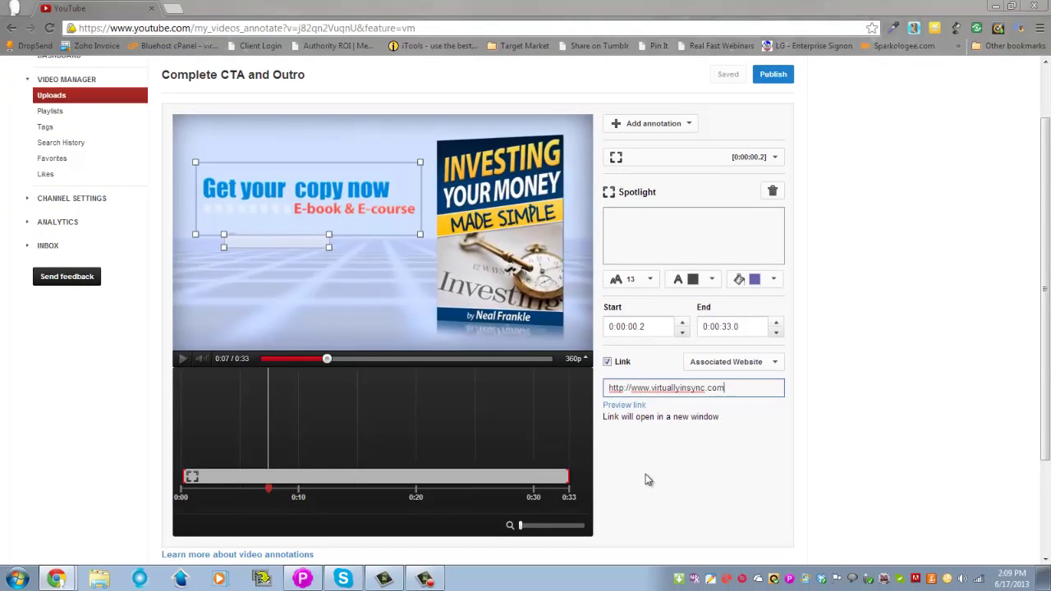
Publish the annotations, go back to Info and Settings, and play the video to test
scroll(743, 377, up, 1)
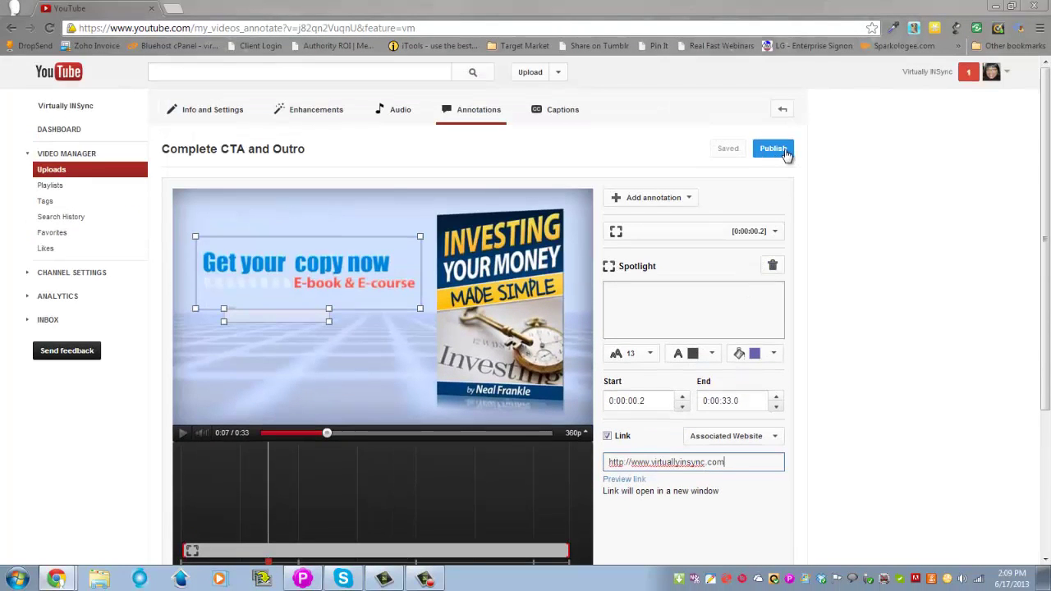
click(773, 148)
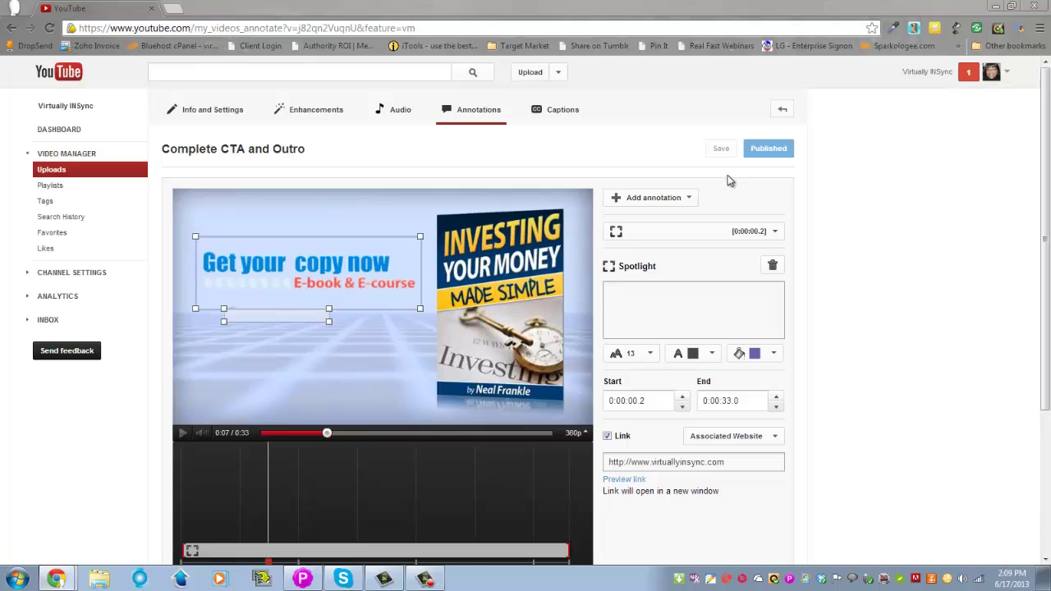
key(alt+Left)
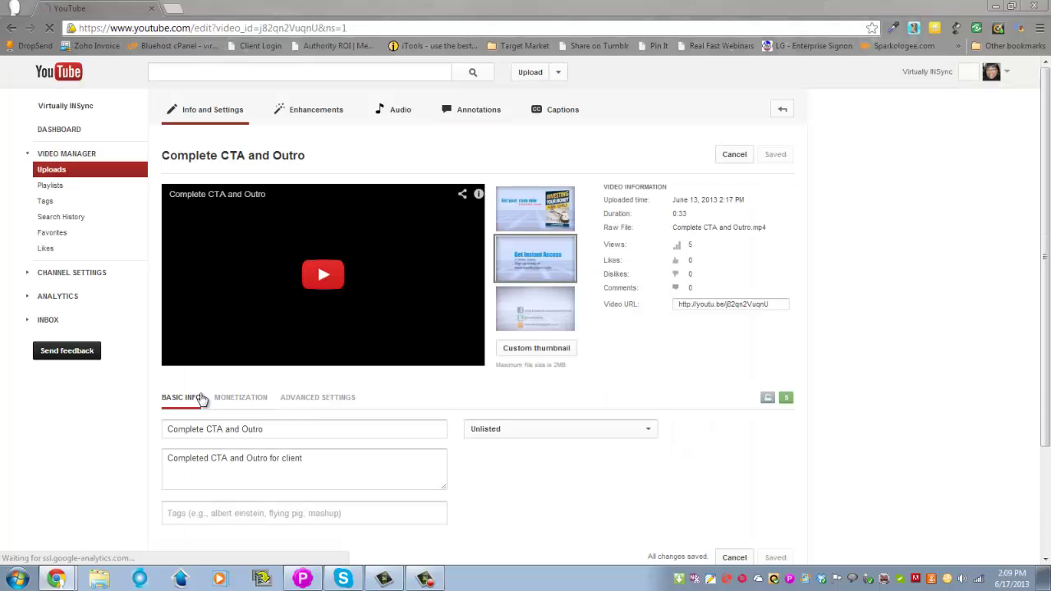
click(322, 278)
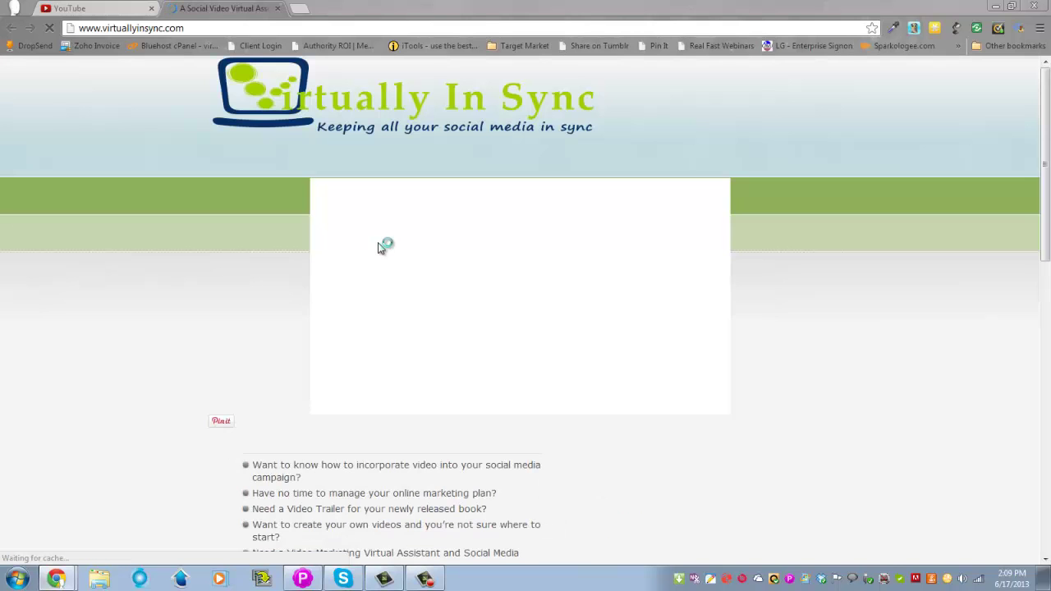
Return to the YouTube tab, resume the video and pause it at 0:06
click(82, 11)
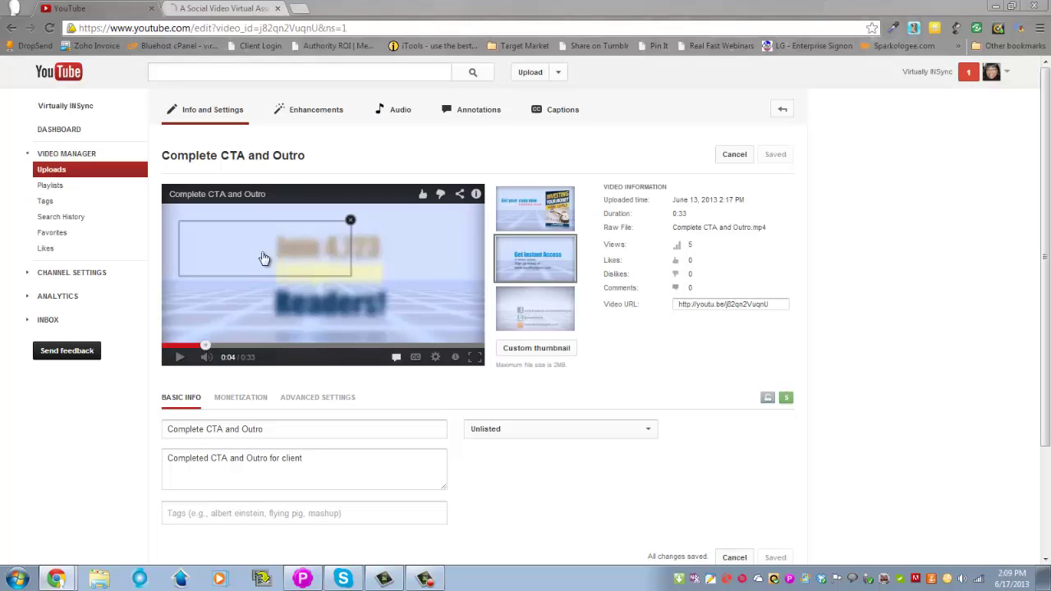
click(178, 357)
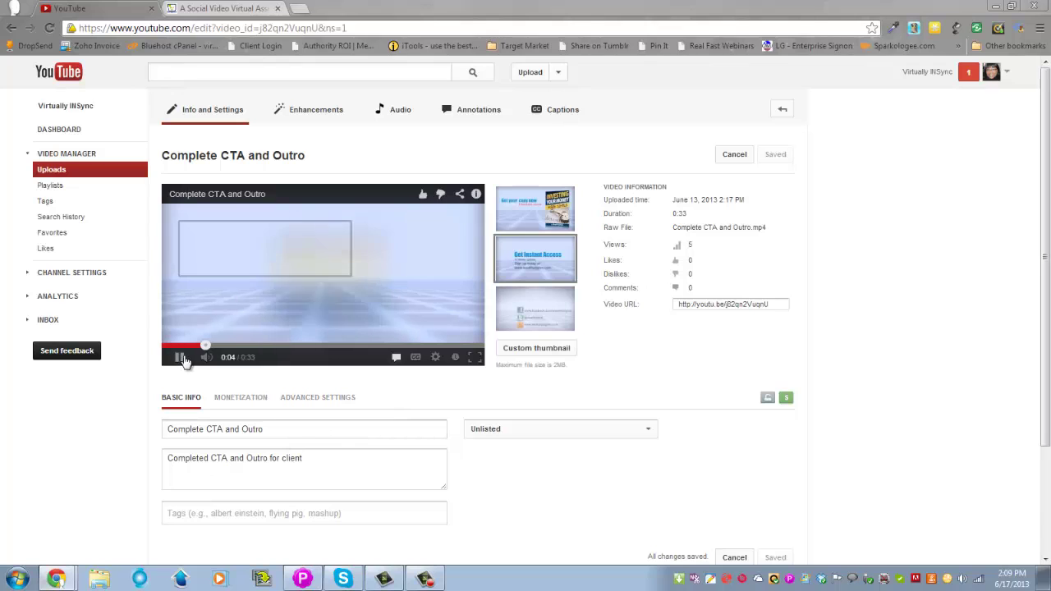
click(178, 358)
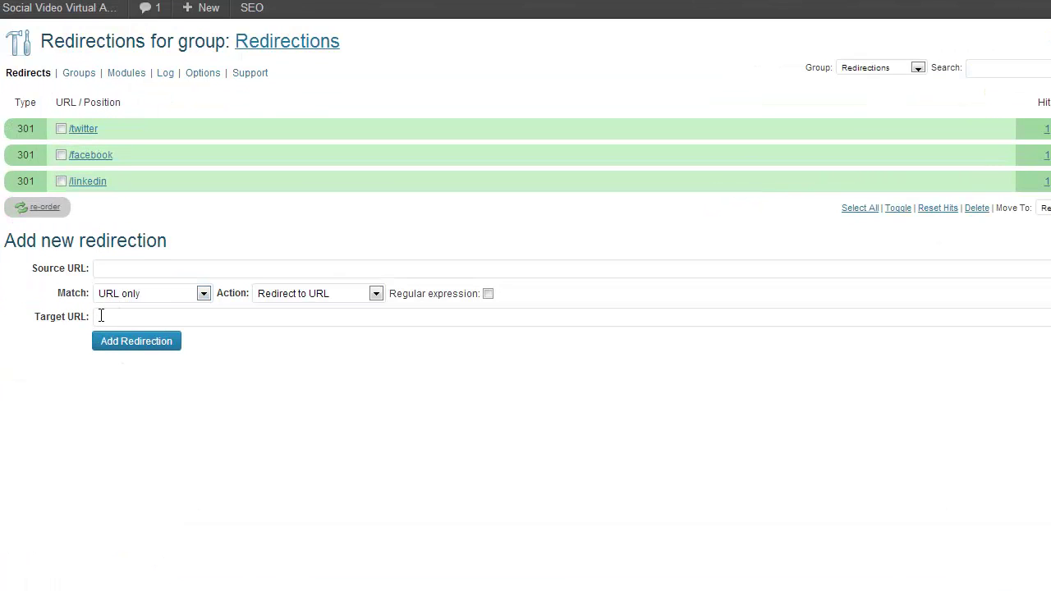
Add a 301 redirect from /pinterest to the pasted Pinterest profile URL
click(101, 316)
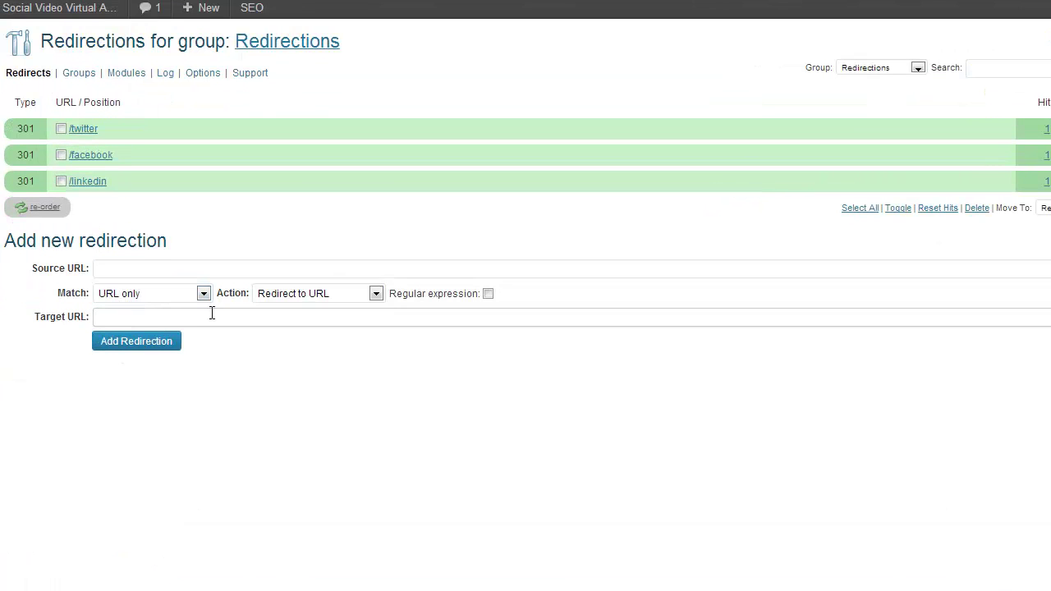
click(129, 266)
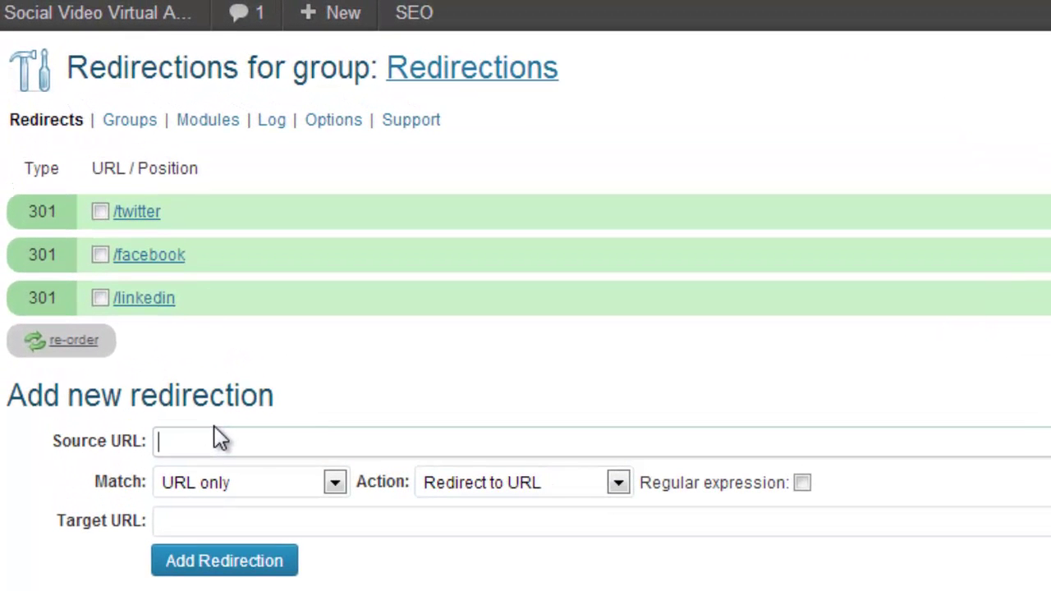
text(/pinterest)
click(189, 519)
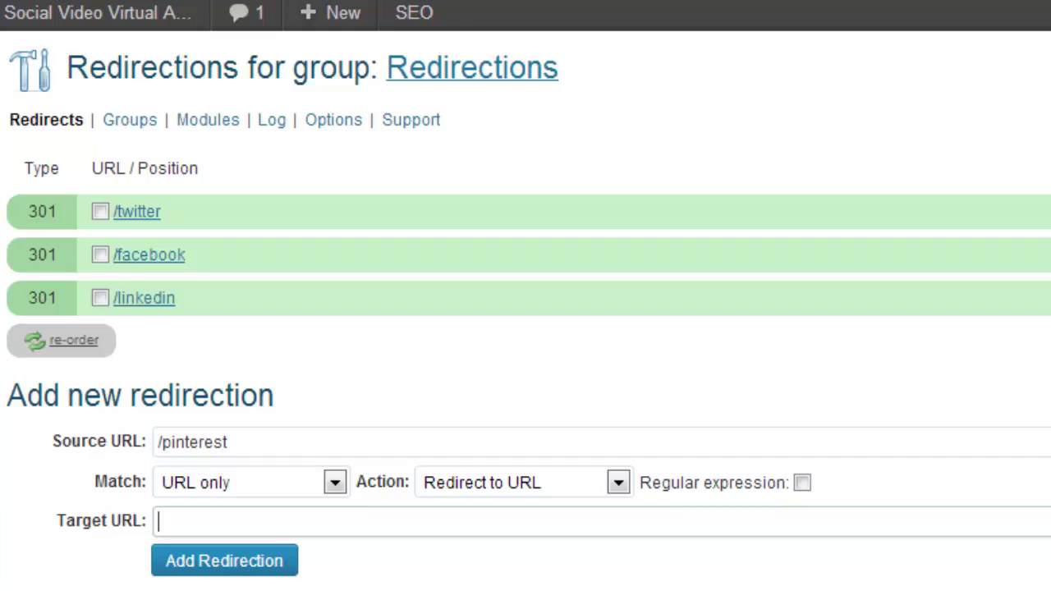
text(http://pinterest.com/edieclarke/)
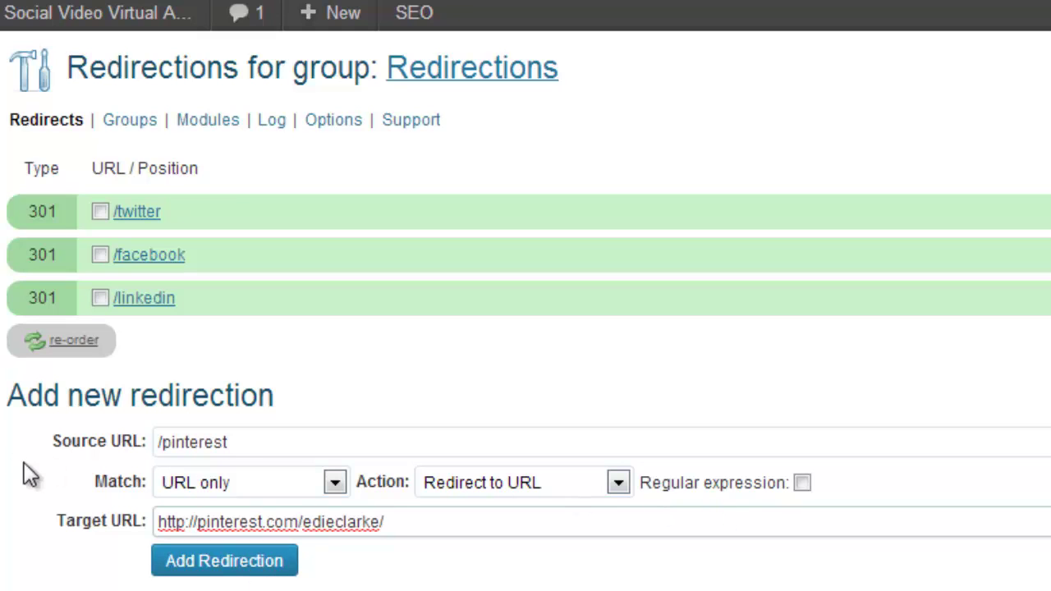
click(247, 562)
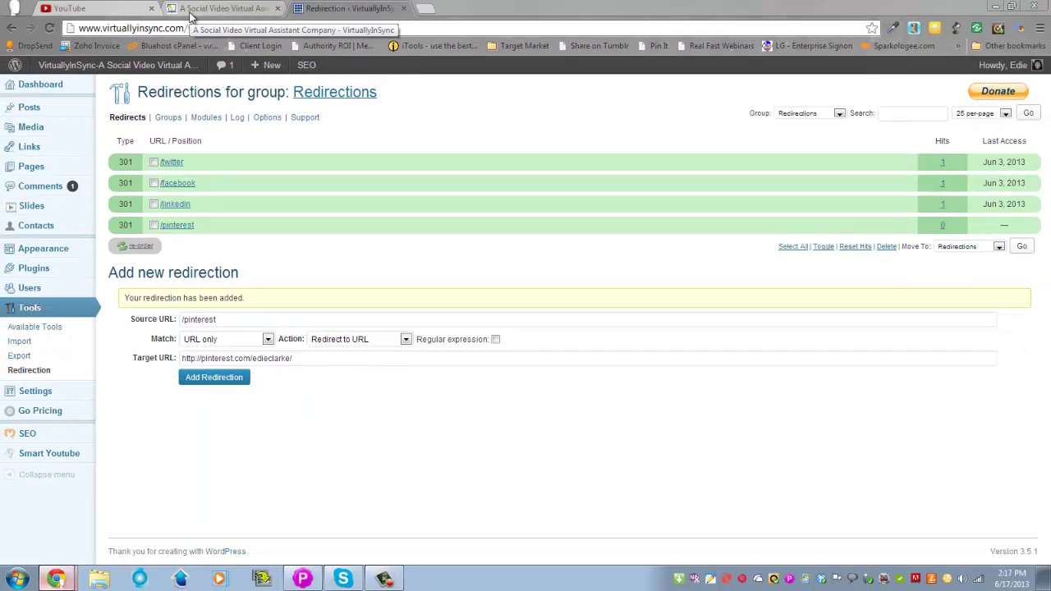
Back in the annotations editor, reposition the spotlight box to frame the word 'Readers!'
click(72, 8)
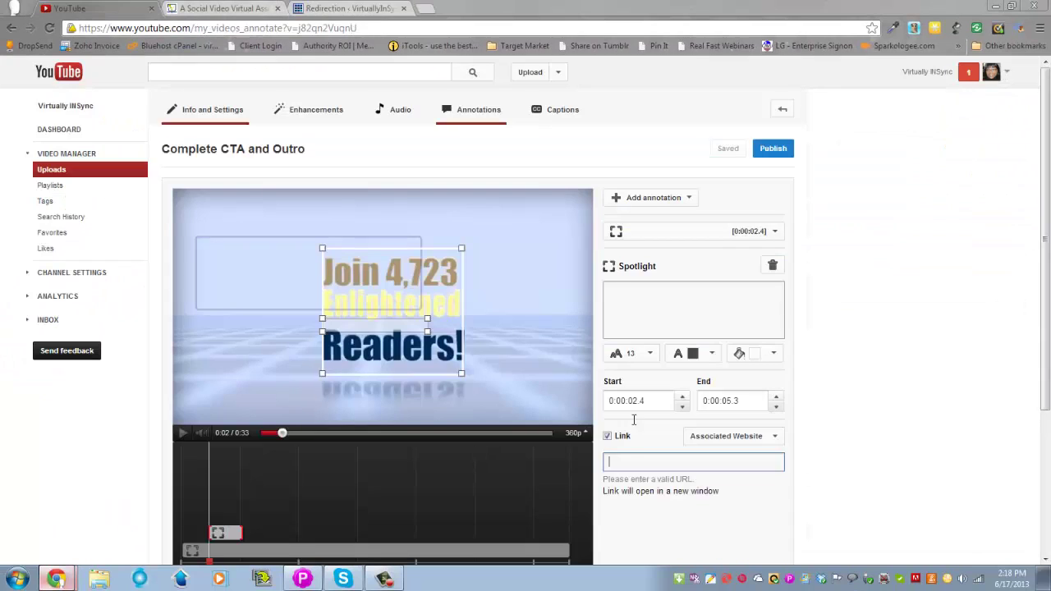
scroll(803, 402, down, 1)
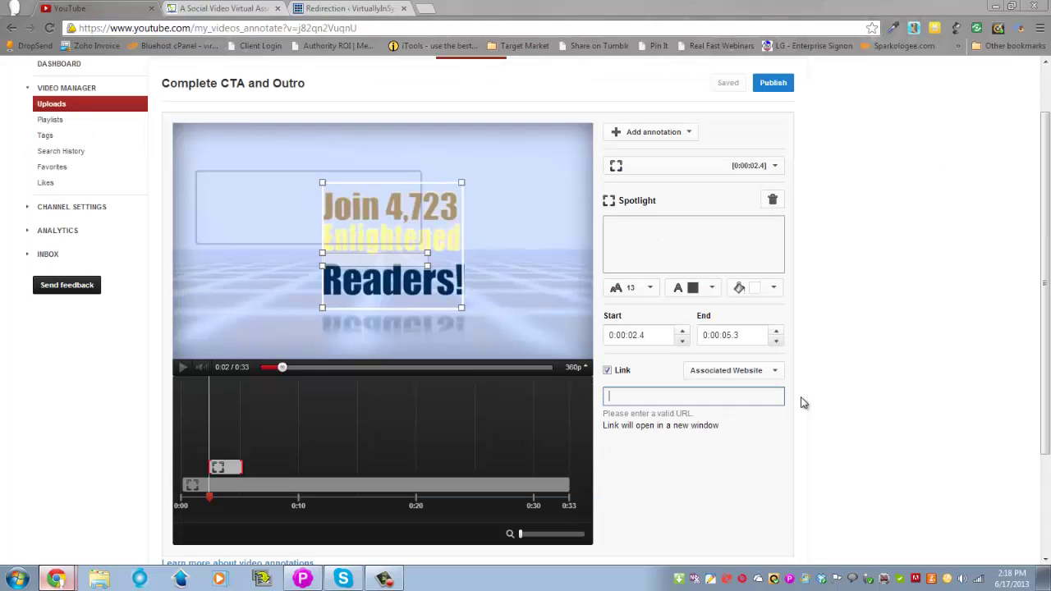
scroll(803, 402, up, 1)
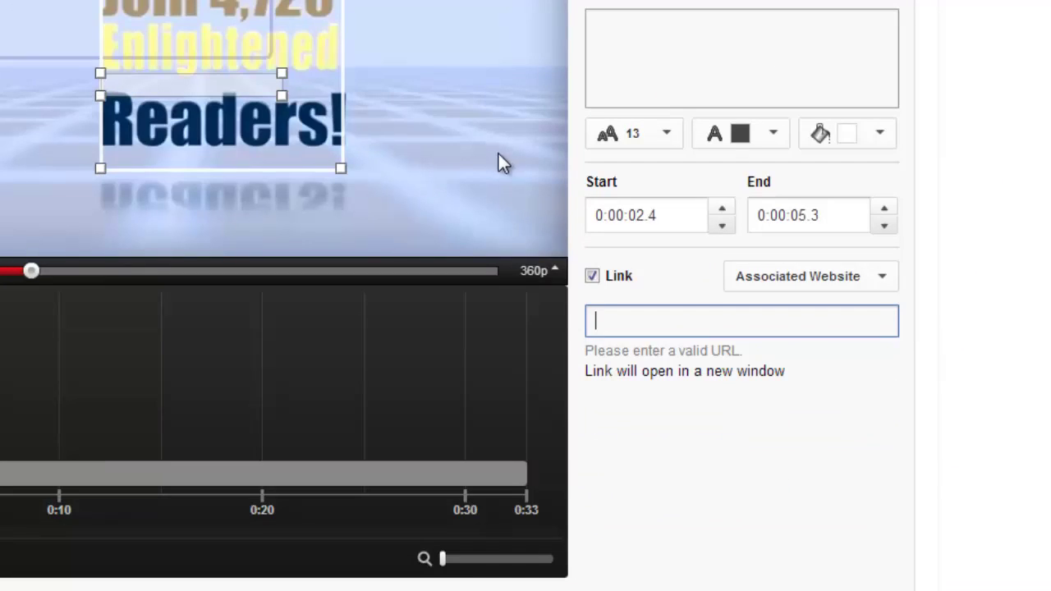
click(254, 179)
mouse_move(252, 170)
mouse_down()
mouse_move(243, 172)
mouse_move(251, 169)
mouse_up()
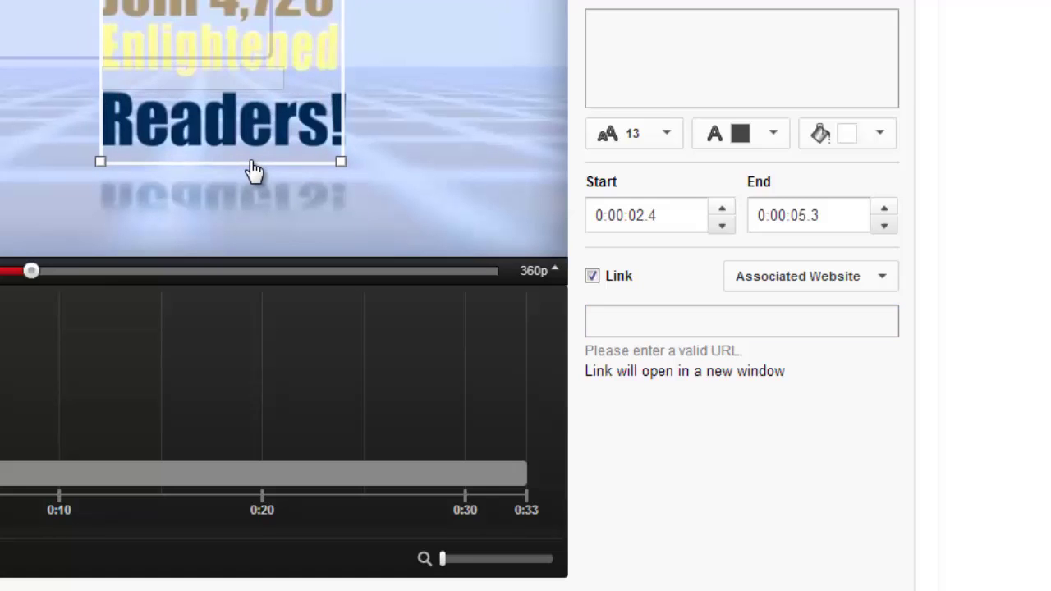
click(525, 475)
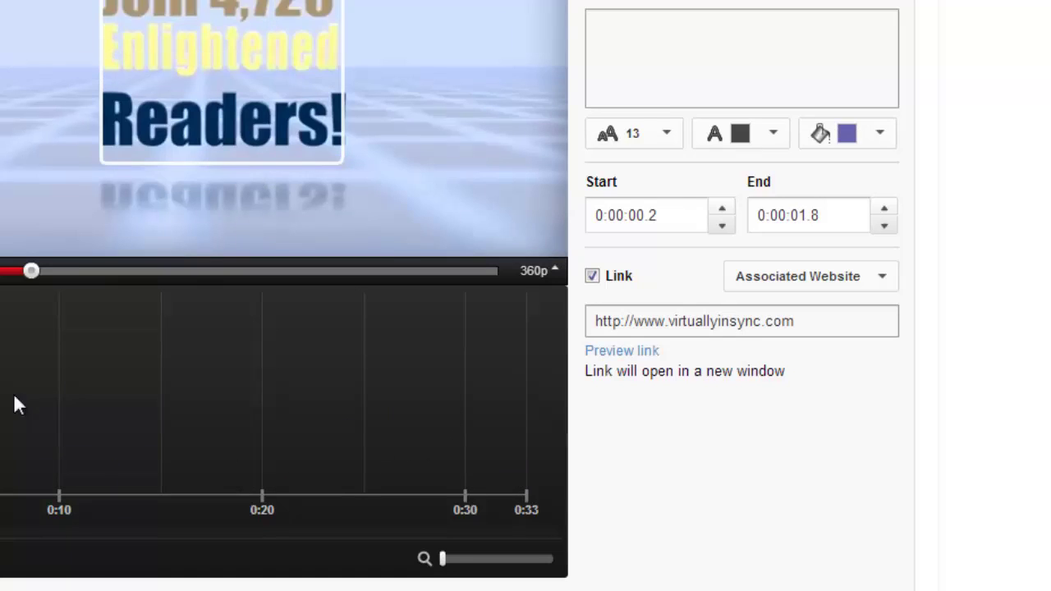
mouse_move(255, 143)
mouse_down()
mouse_move(241, 140)
mouse_move(257, 136)
mouse_up()
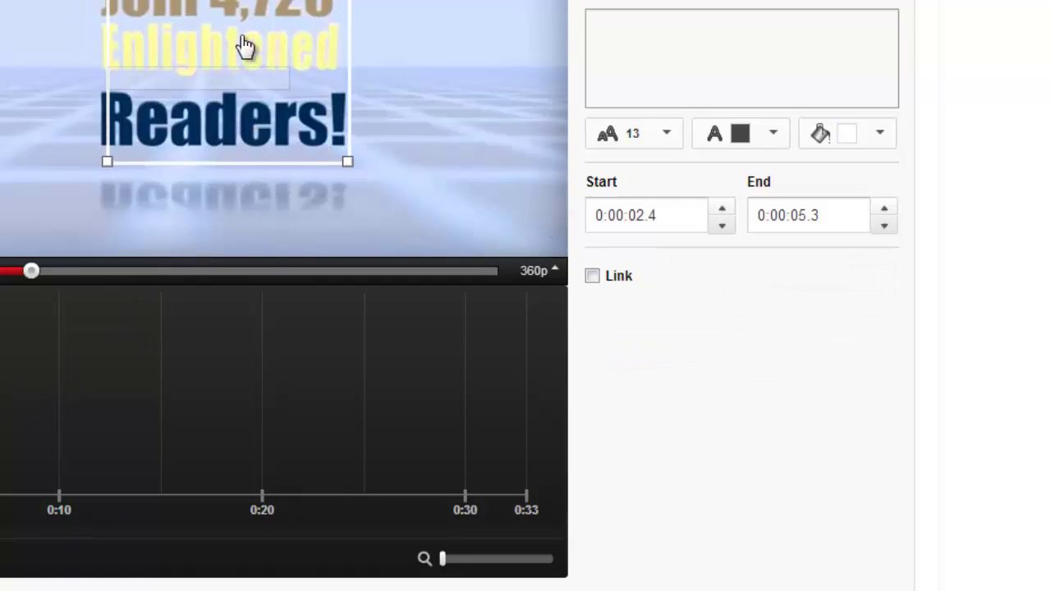
mouse_move(241, 54)
mouse_down()
mouse_move(222, 42)
mouse_move(238, 70)
mouse_up()
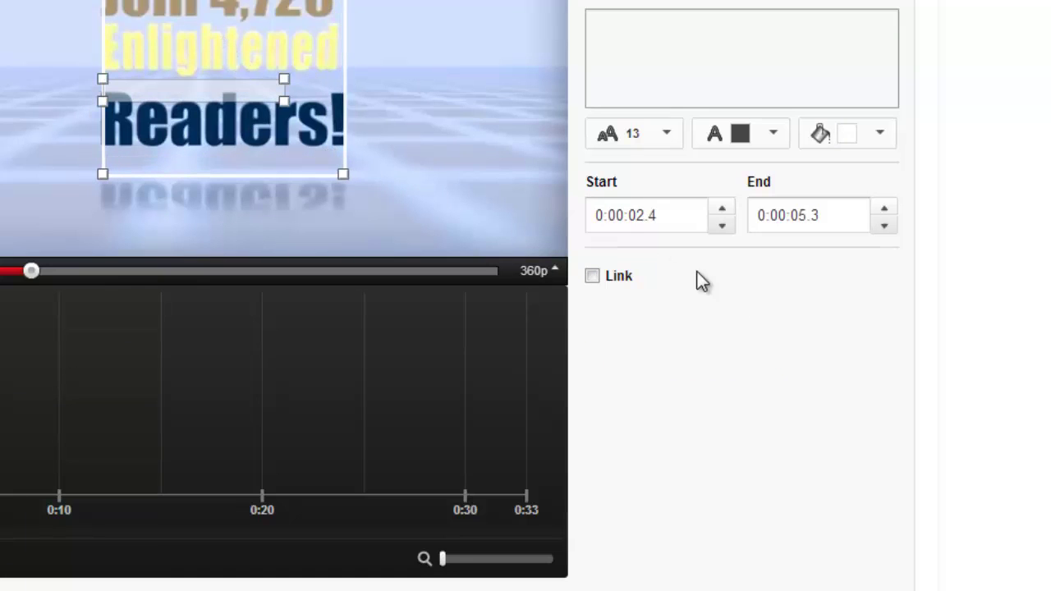
click(592, 275)
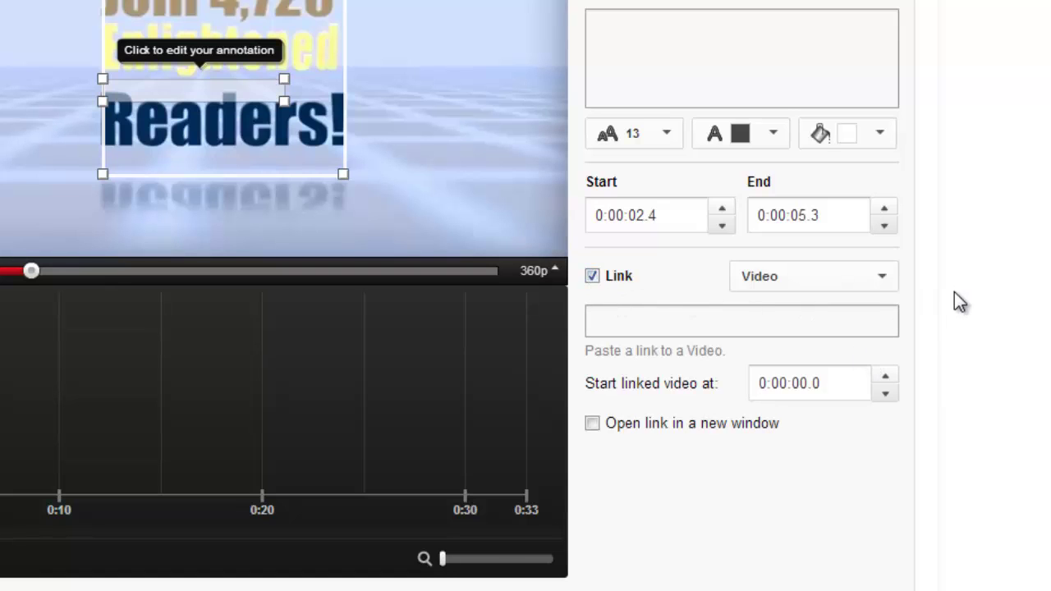
click(884, 279)
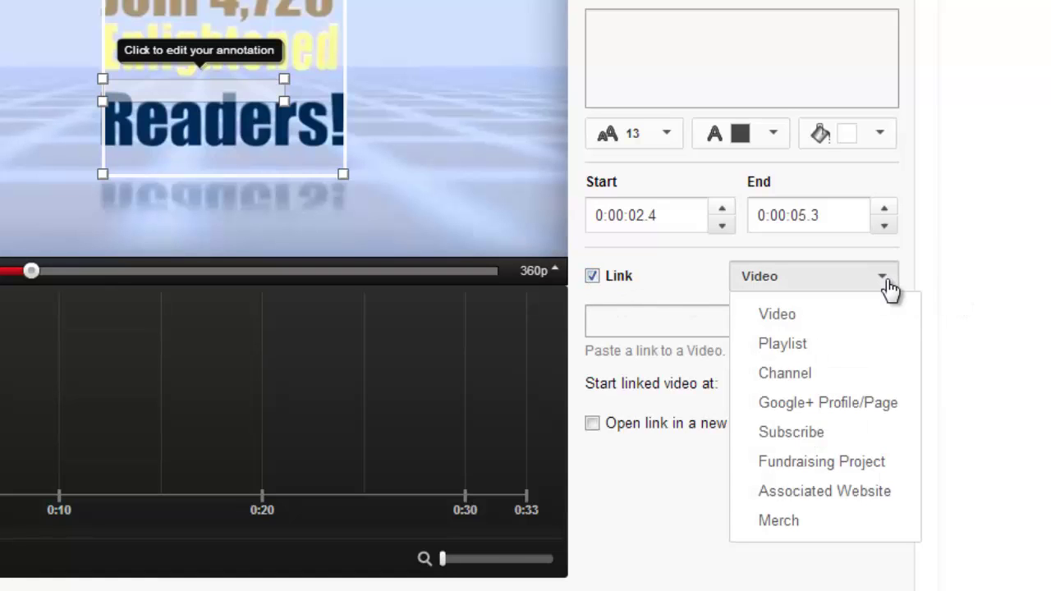
click(875, 491)
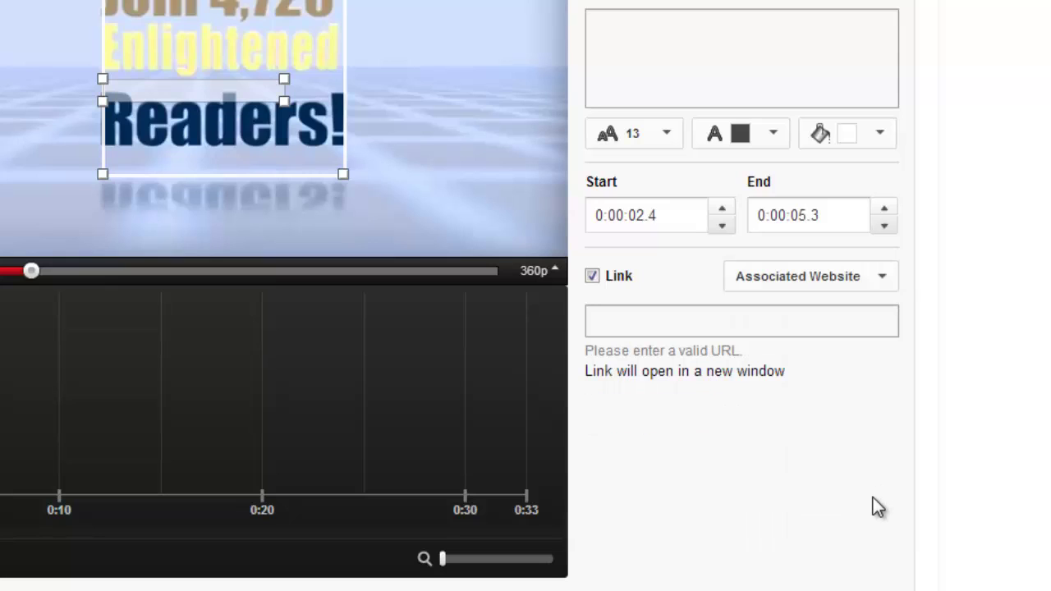
click(673, 332)
text(htt)
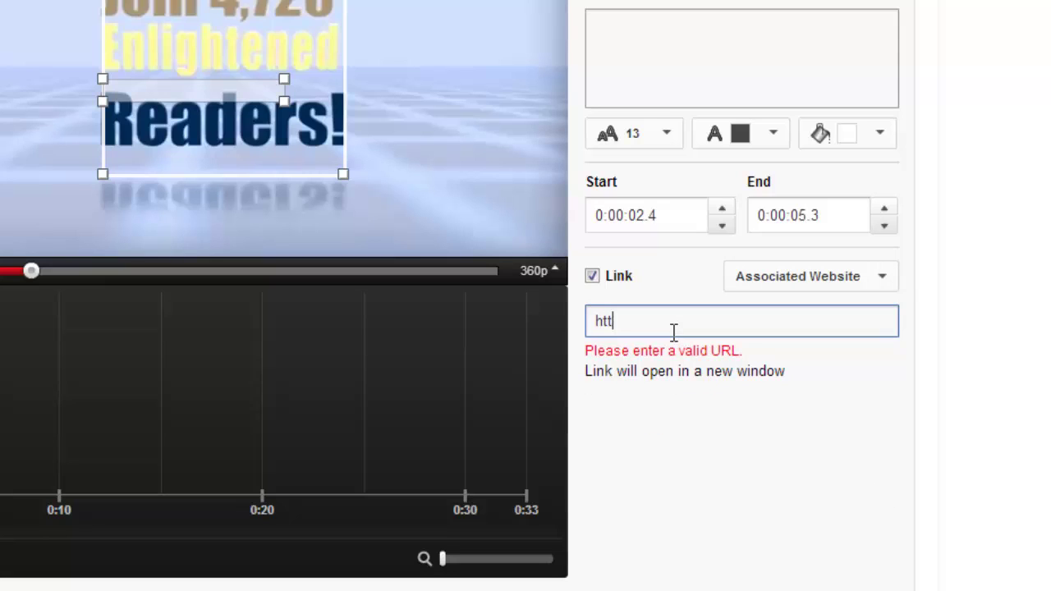
text(p://www.virtuall)
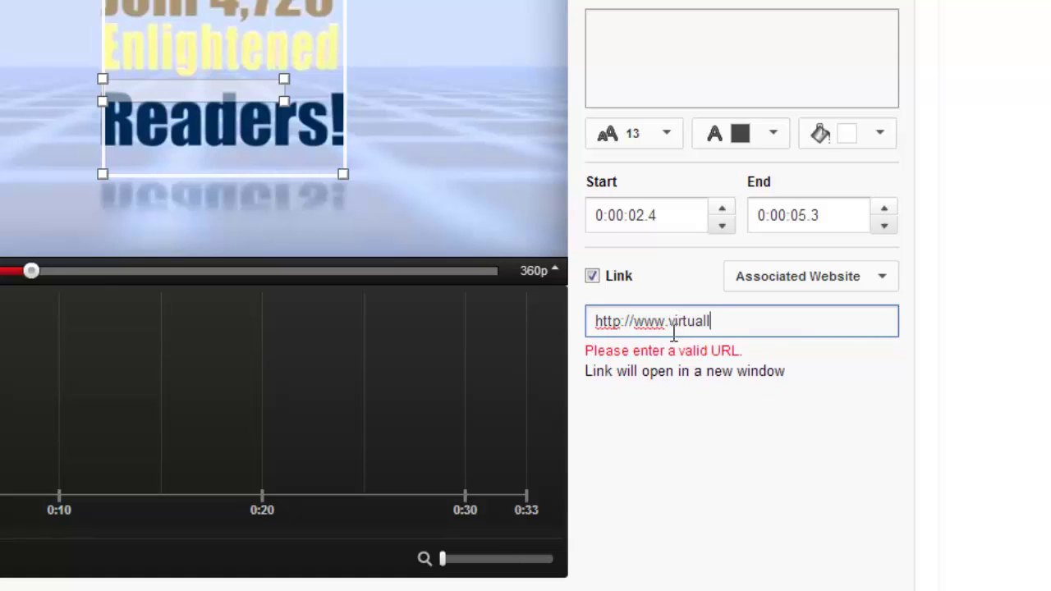
text(yinsync.c)
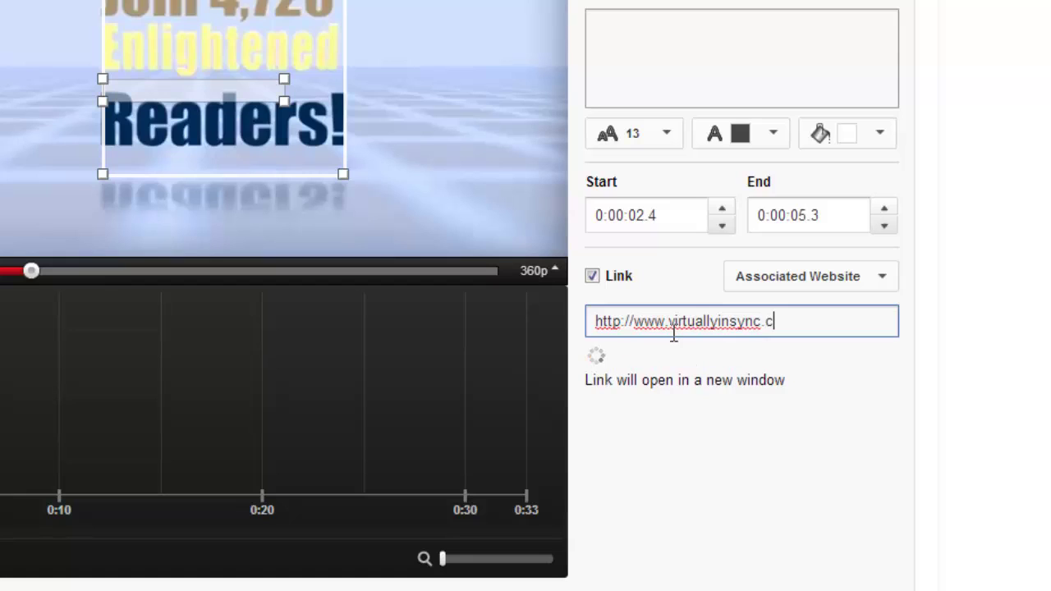
text(om/)
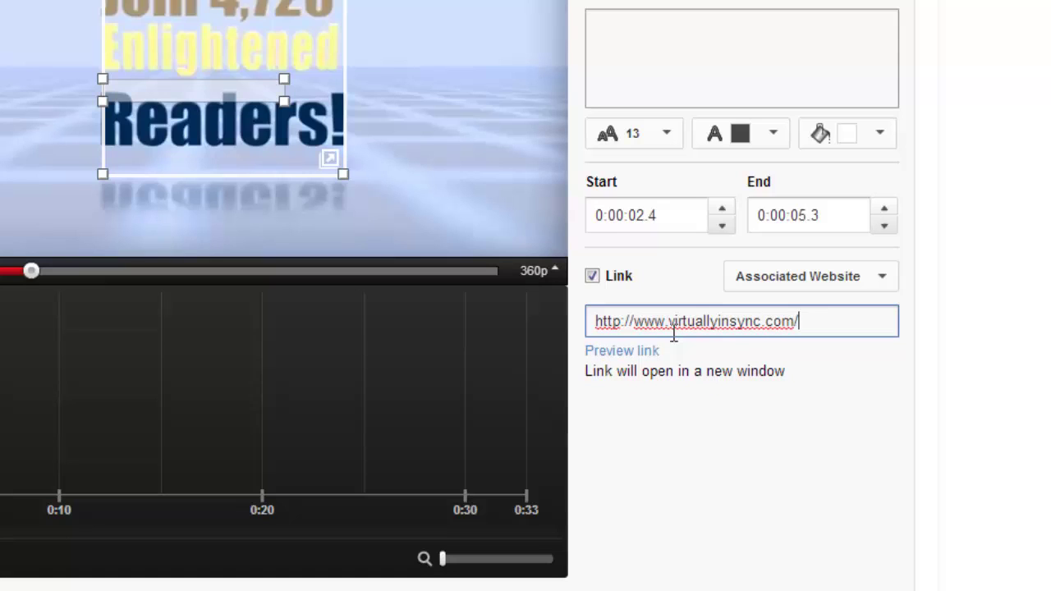
text(pintere)
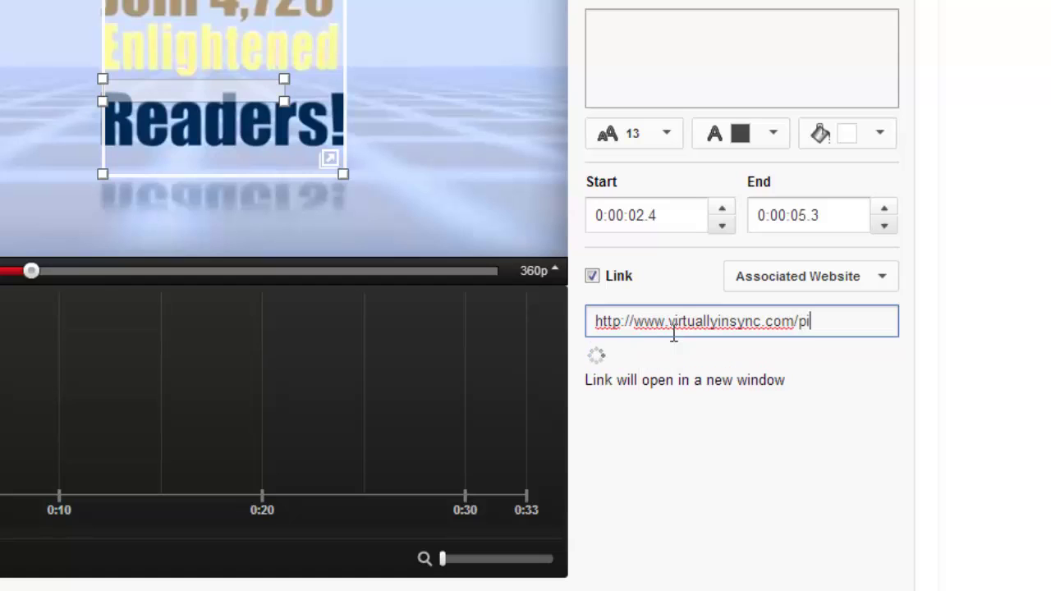
text(st)
click(767, 484)
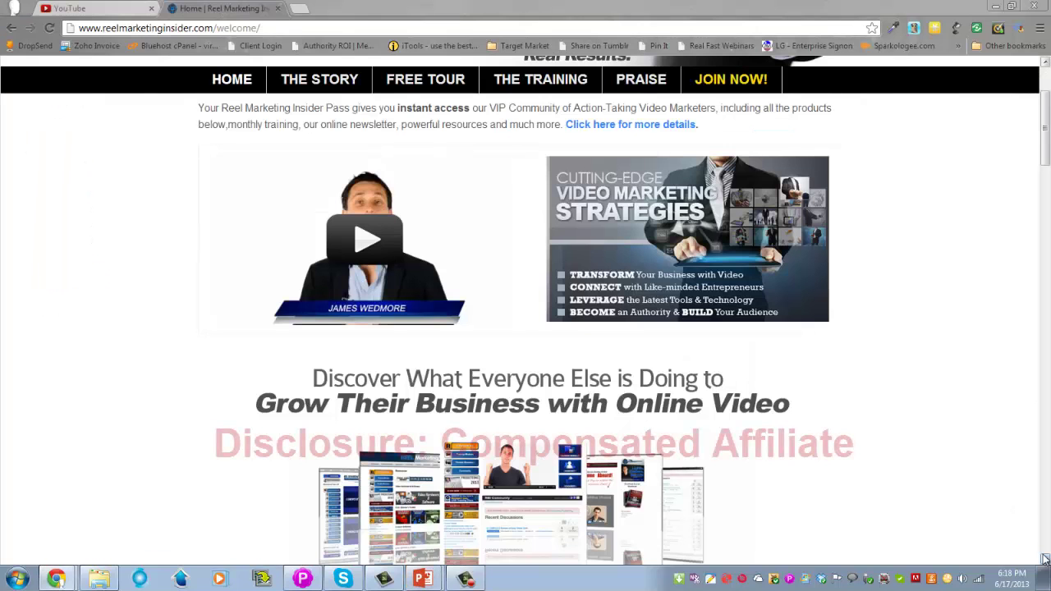
Scroll down the Reel Marketing Insider welcome page past its eight video-marketing courses and join offer
scroll(1045, 558, down, 3)
scroll(1044, 559, down, 3)
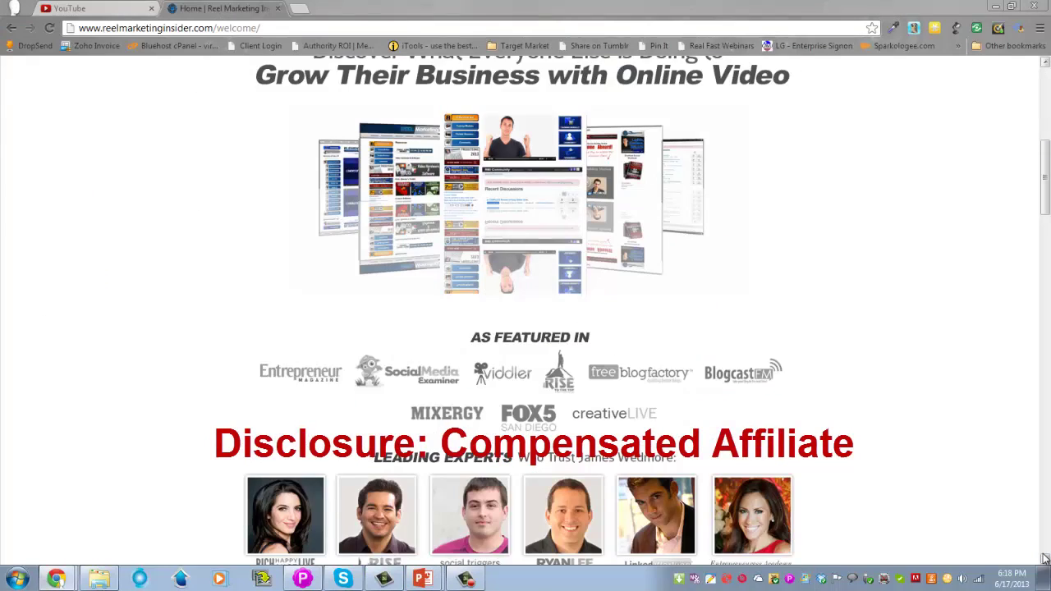
scroll(1044, 558, down, 3)
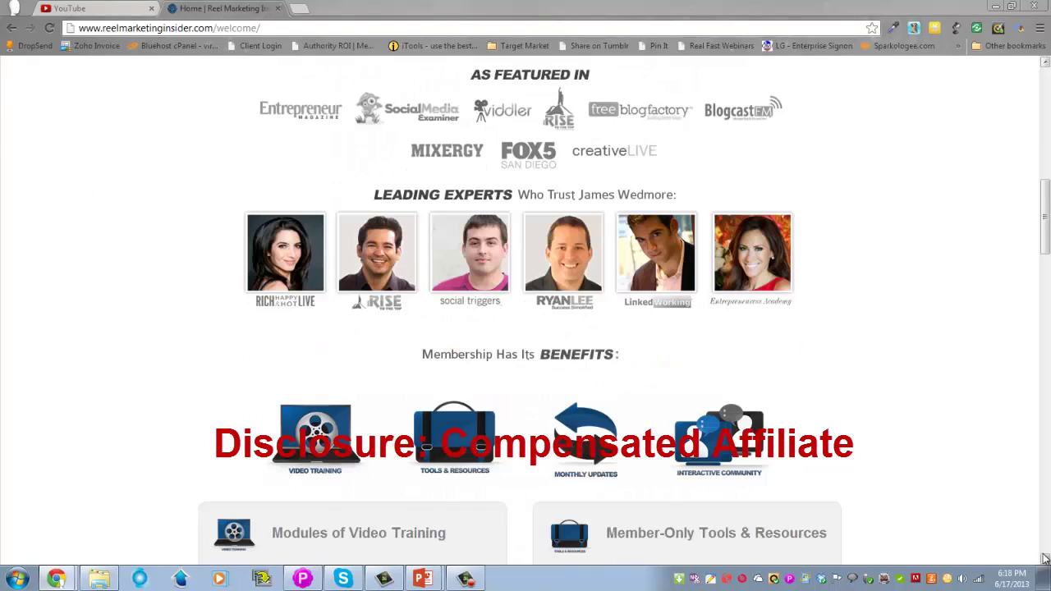
scroll(1045, 559, down, 1)
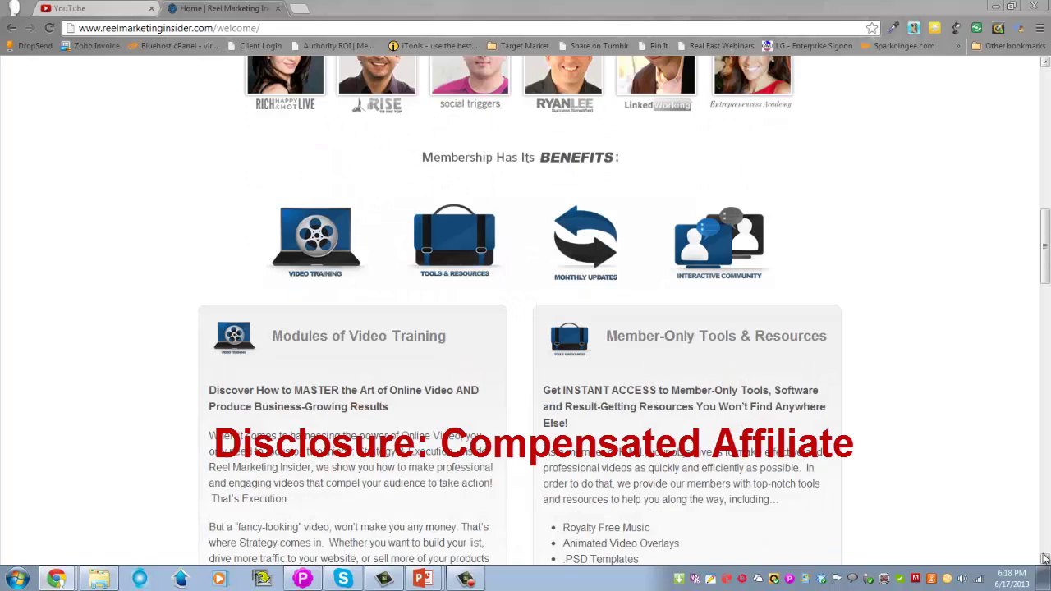
scroll(1044, 559, down, 2)
scroll(1044, 559, down, 1)
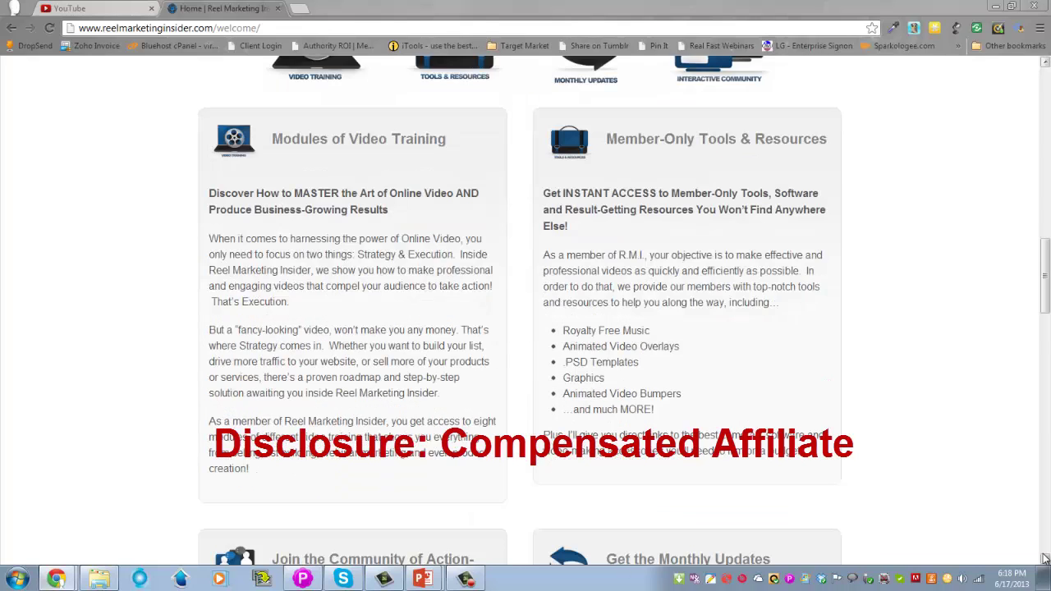
scroll(1045, 559, down, 4)
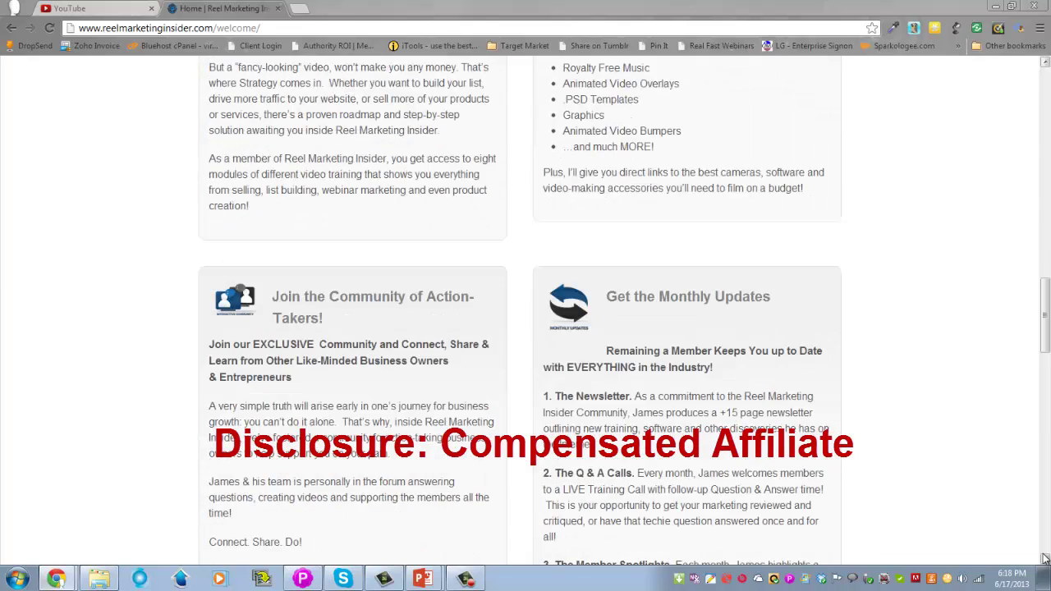
scroll(1045, 559, down, 4)
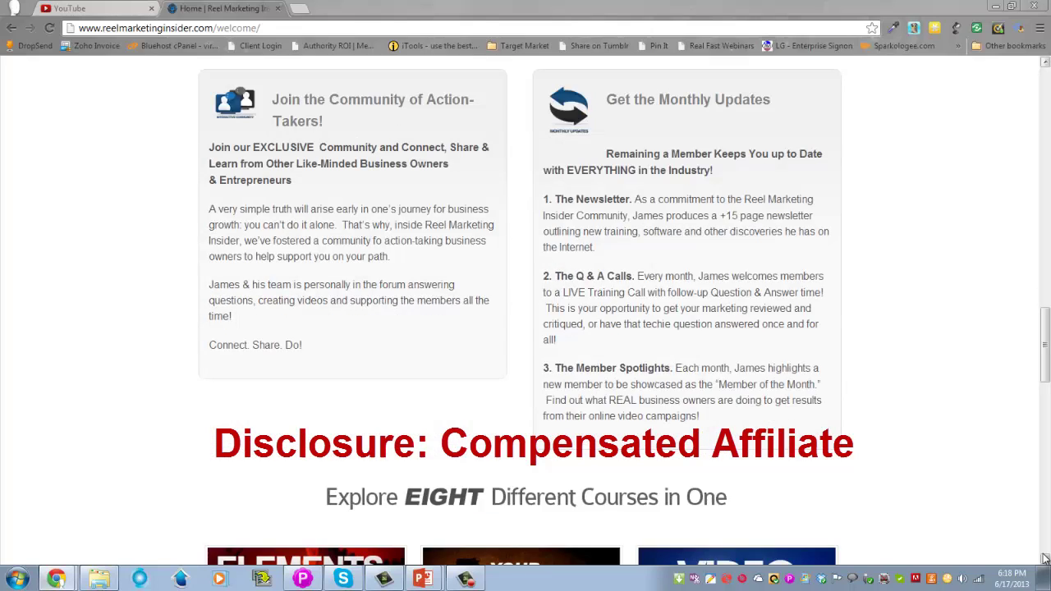
scroll(1044, 558, down, 4)
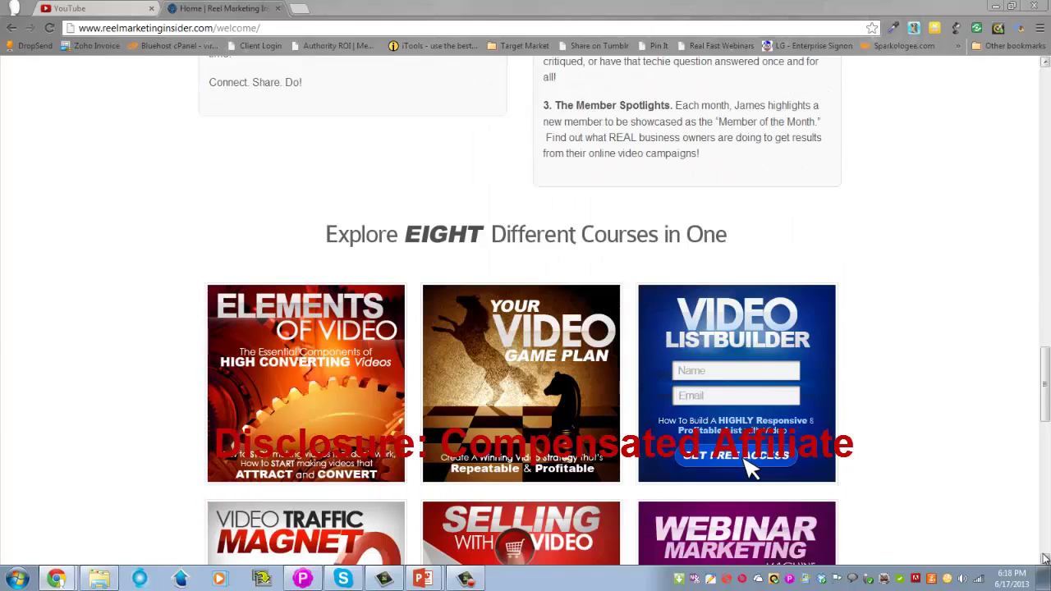
scroll(1045, 558, down, 1)
scroll(1044, 559, down, 1)
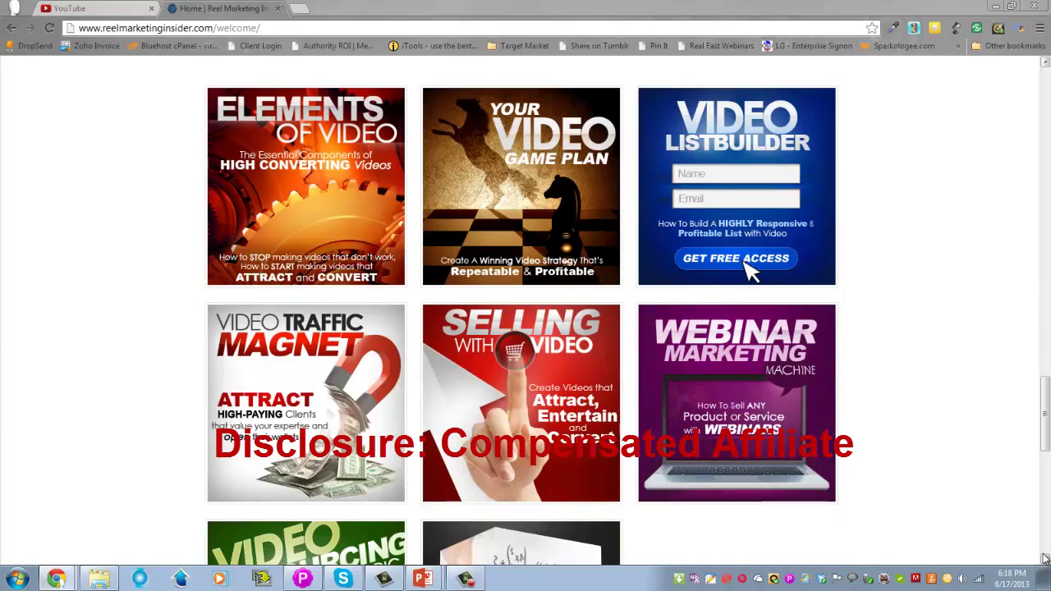
scroll(1044, 559, down, 1)
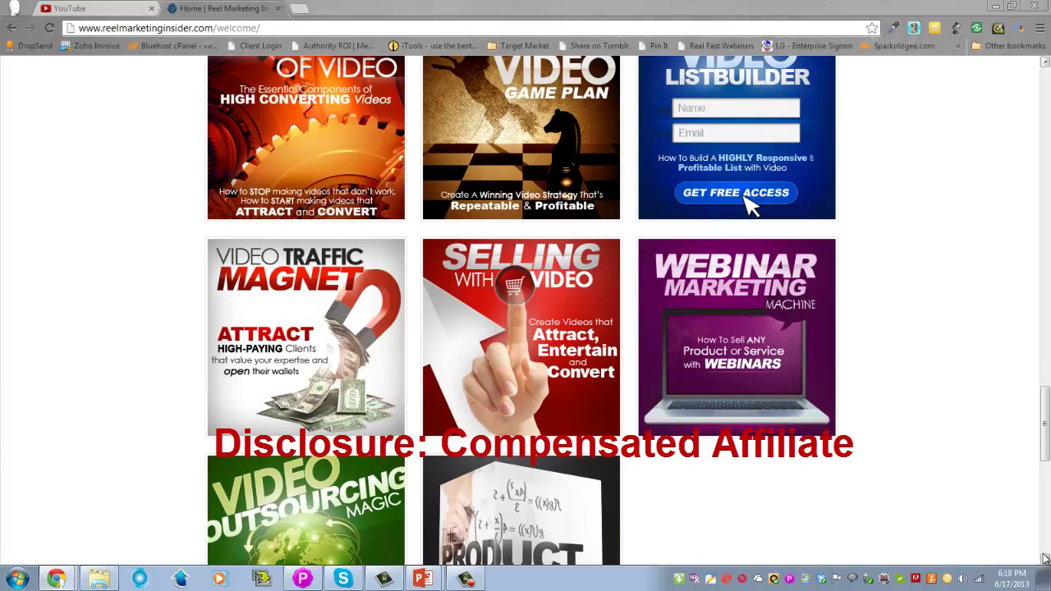
scroll(1044, 559, down, 3)
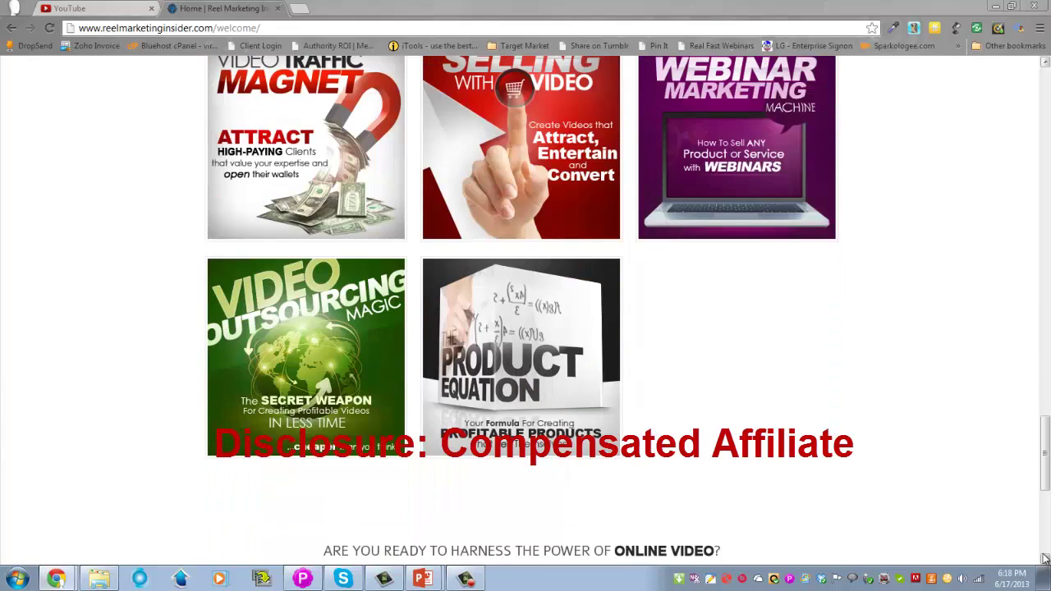
scroll(1045, 559, down, 1)
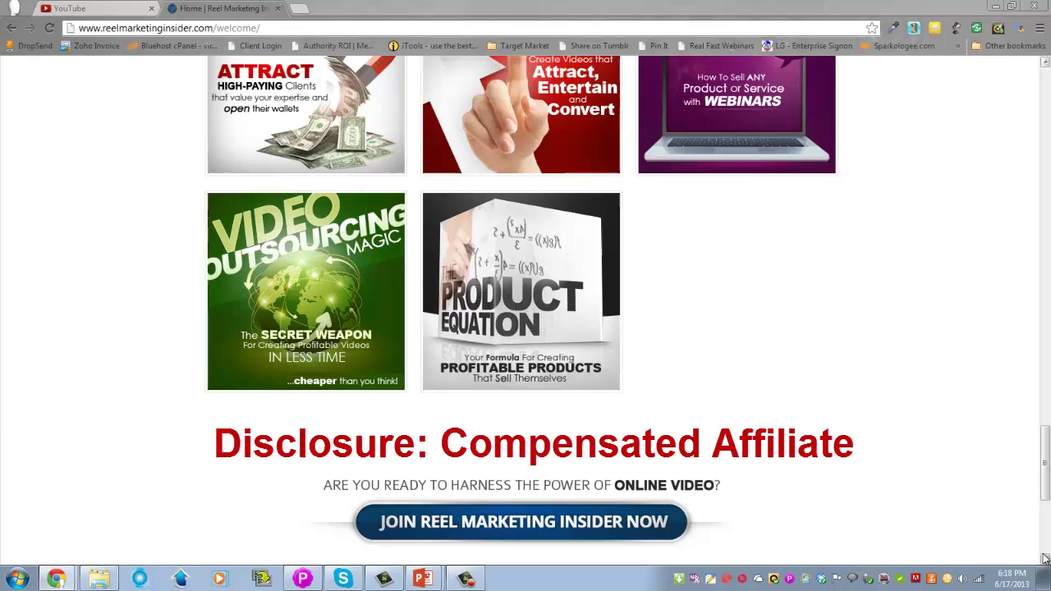
scroll(1045, 559, down, 1)
scroll(1044, 558, down, 1)
scroll(1044, 558, down, 1)
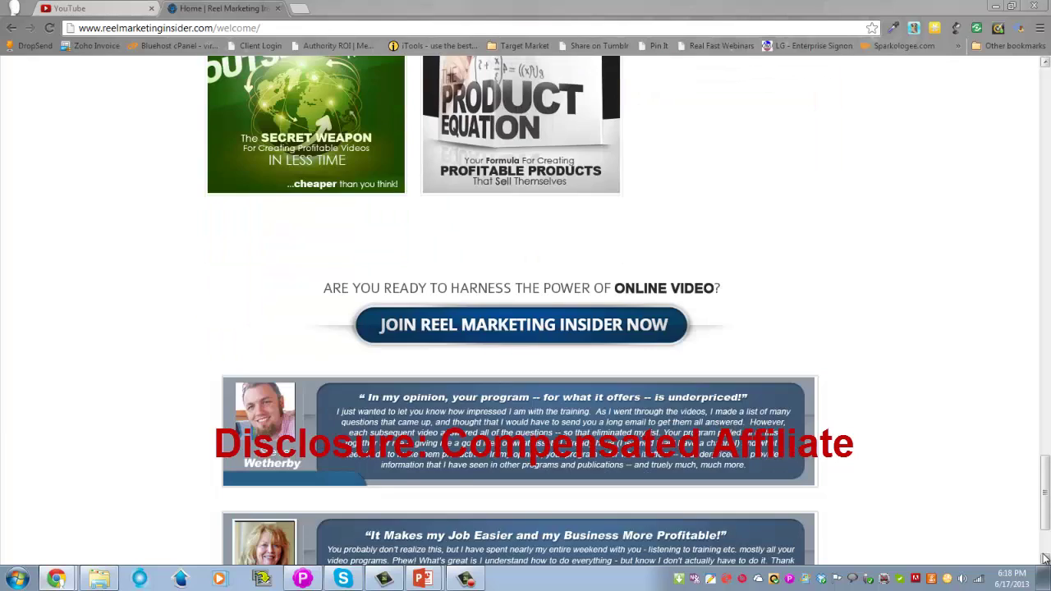
scroll(1045, 559, down, 2)
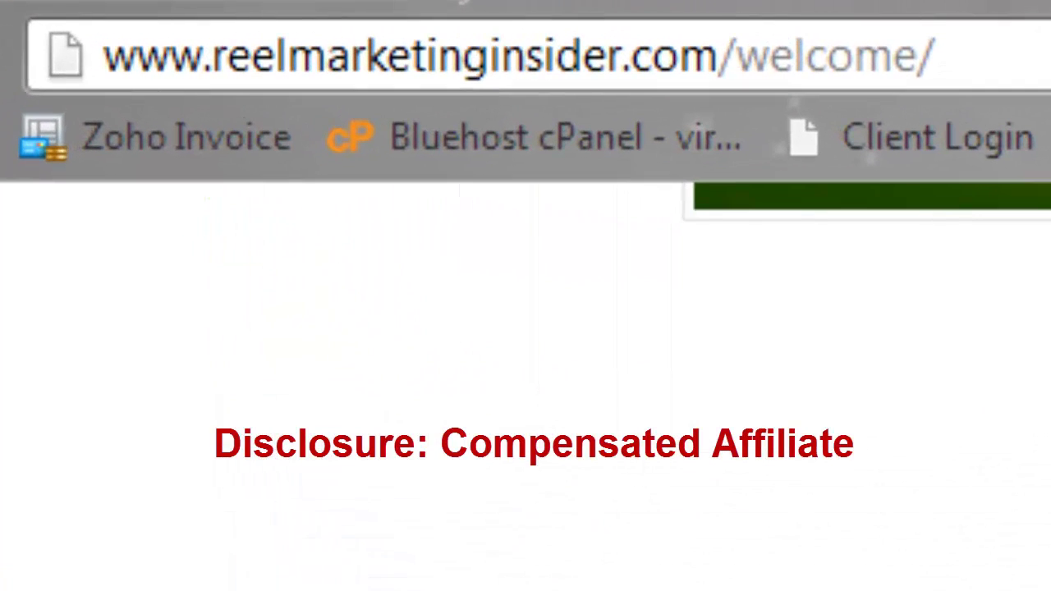
scroll(526, 386, down, 1)
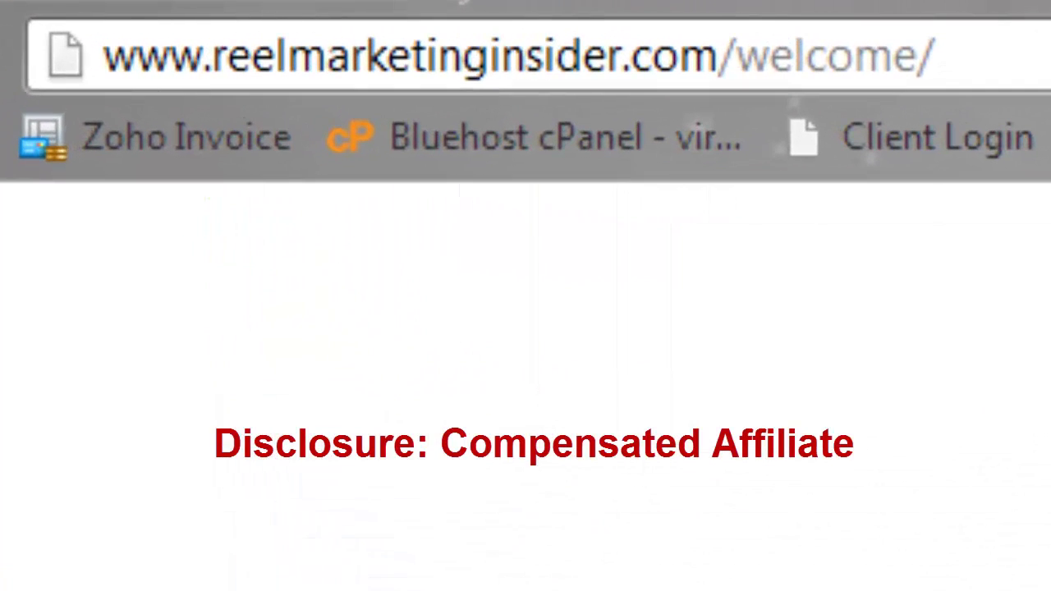